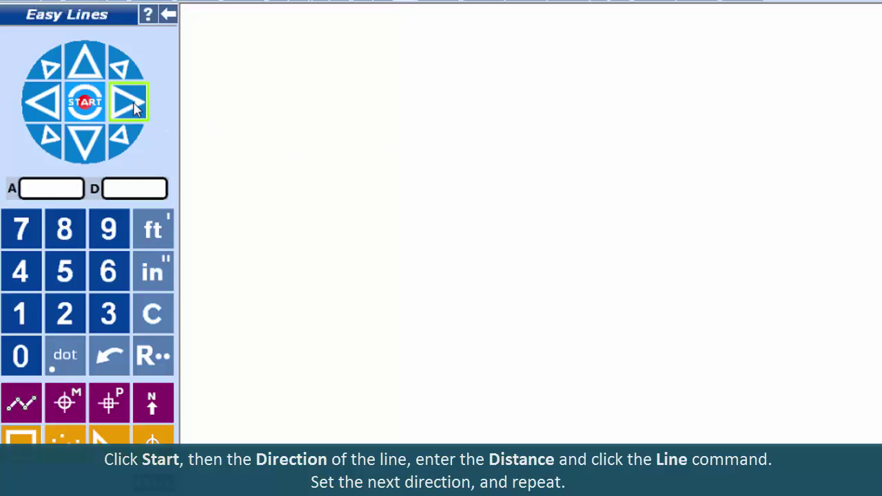
Step: Draw exterior walls of 100, 50, 50 and 100 to form the L-shaped outline
{"action": "left_click", "coordinate": [19, 313]}
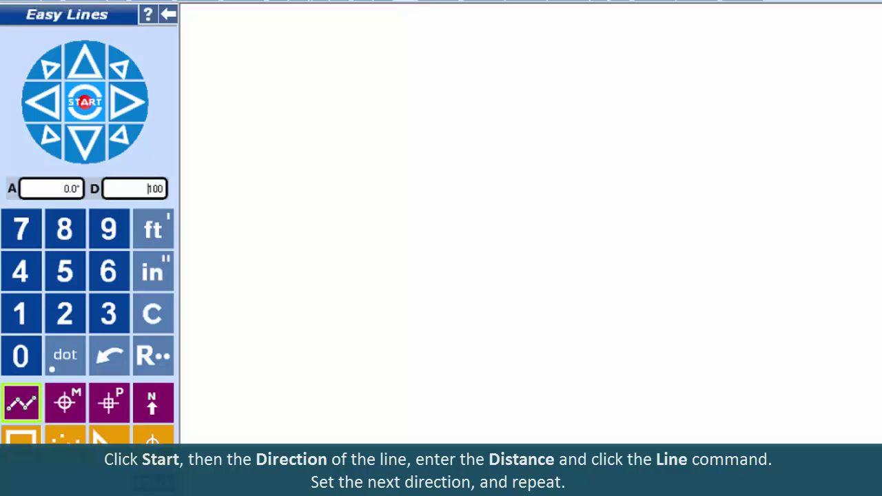
{"action": "left_click", "coordinate": [22, 403]}
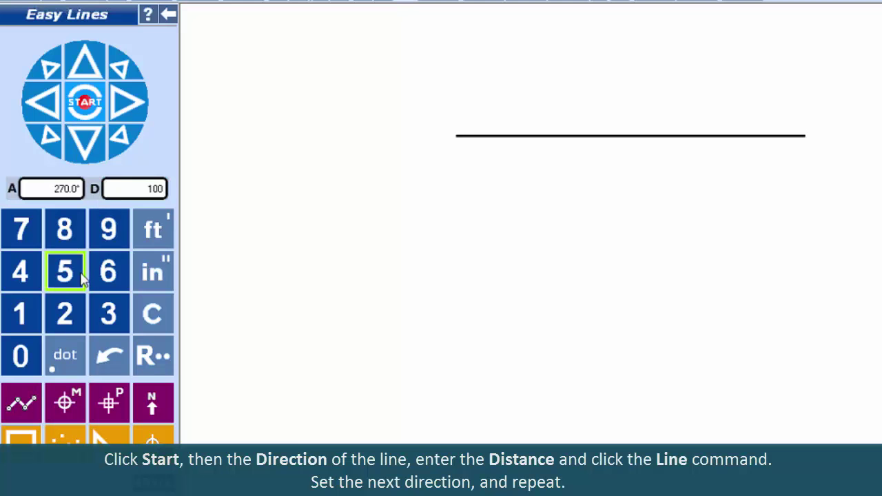
{"action": "left_click", "coordinate": [68, 276]}
{"action": "left_click", "coordinate": [20, 355]}
{"action": "left_click", "coordinate": [21, 406]}
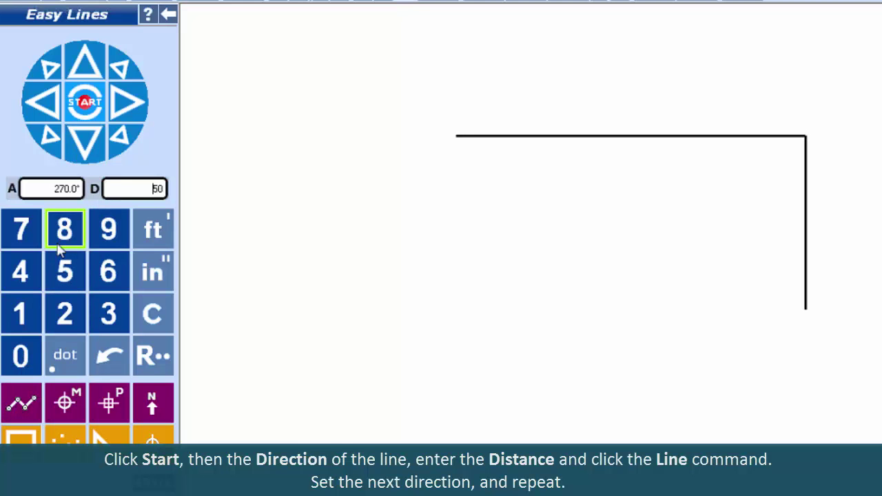
{"action": "left_click", "coordinate": [41, 107]}
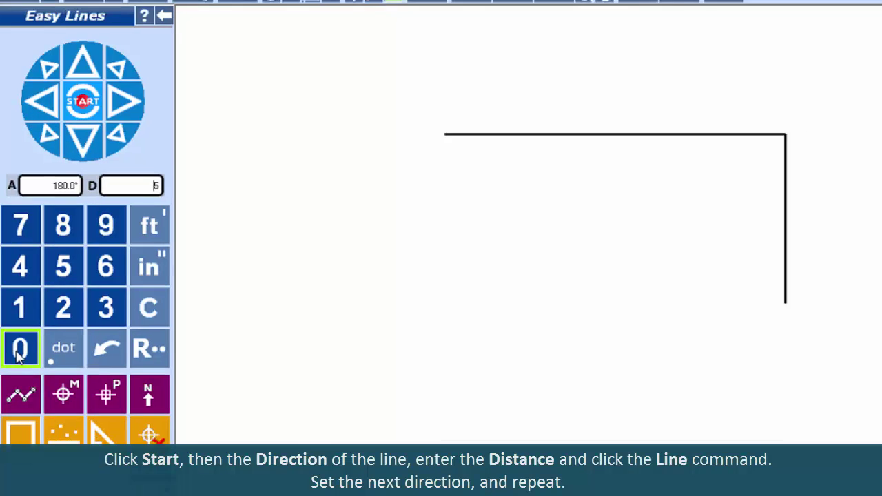
{"action": "left_click", "coordinate": [22, 406]}
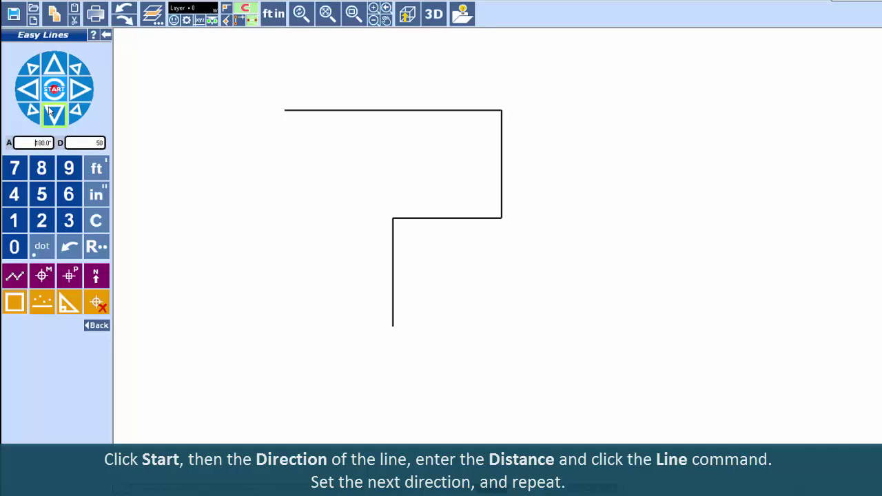
{"action": "left_click", "coordinate": [54, 65]}
{"action": "left_click", "coordinate": [14, 220]}
{"action": "left_click", "coordinate": [14, 246]}
{"action": "left_click", "coordinate": [14, 247]}
Step: Close the outline and place a marker 25 along the top wall
{"action": "left_click", "coordinate": [15, 276]}
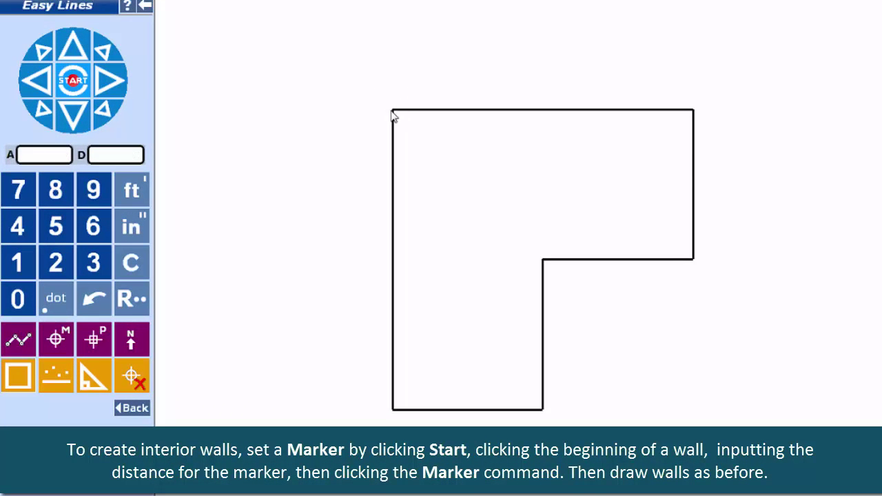
{"action": "left_click", "coordinate": [57, 261]}
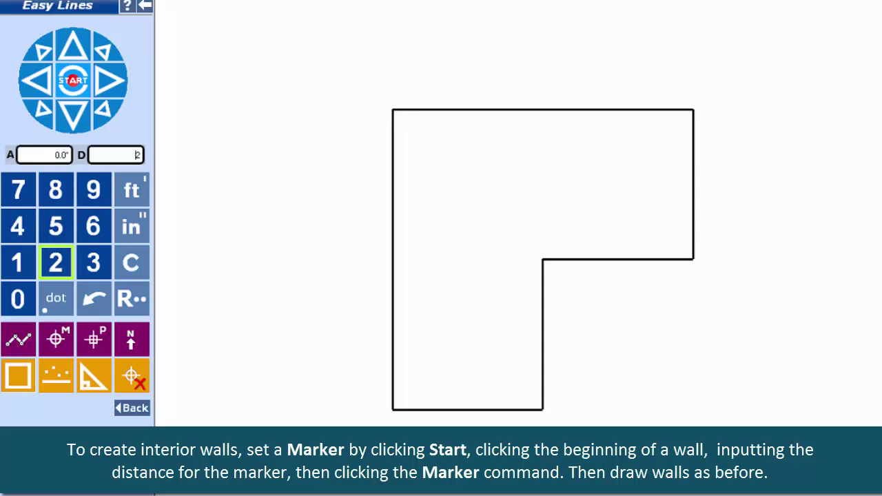
{"action": "left_click", "coordinate": [61, 233]}
{"action": "left_click", "coordinate": [57, 337]}
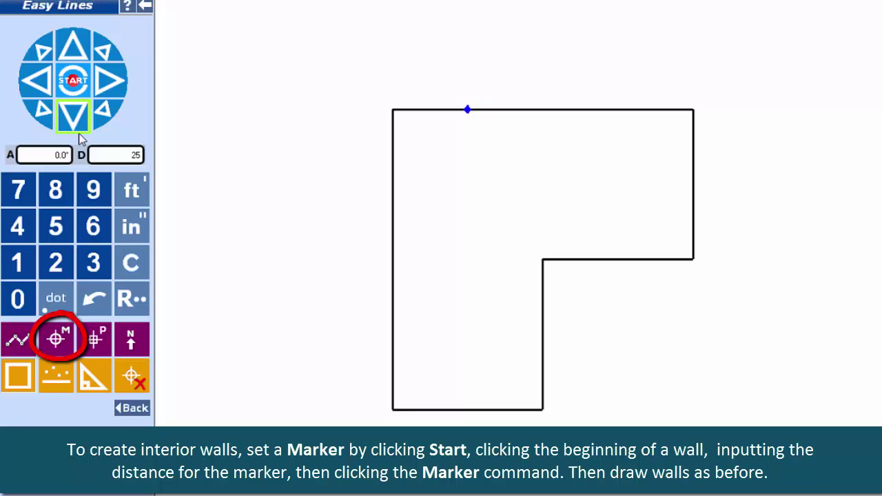
Step: Draw 25-long interior walls down and left from the marker to enclose the room
{"action": "left_click", "coordinate": [57, 261]}
{"action": "left_click", "coordinate": [58, 227]}
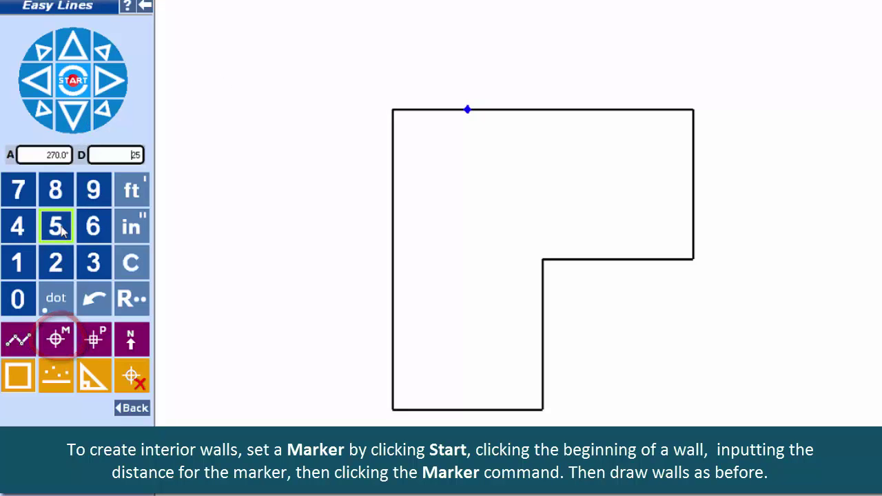
{"action": "left_click", "coordinate": [20, 342]}
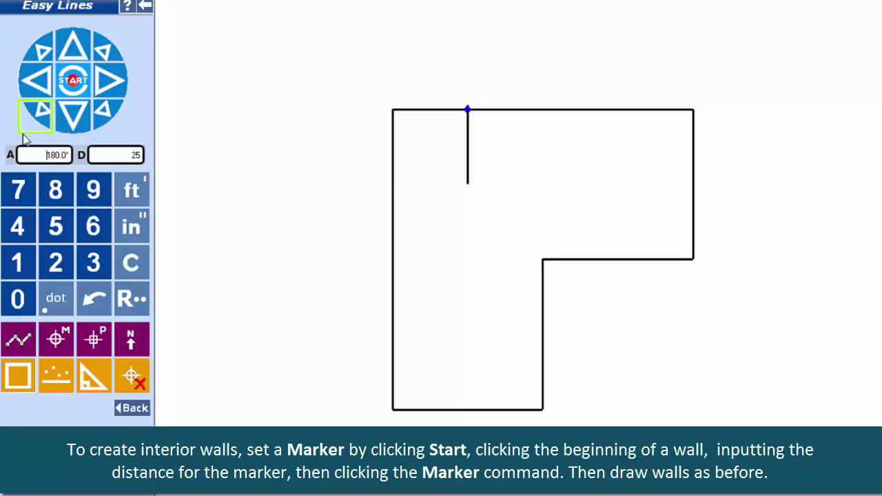
{"action": "left_click", "coordinate": [79, 219]}
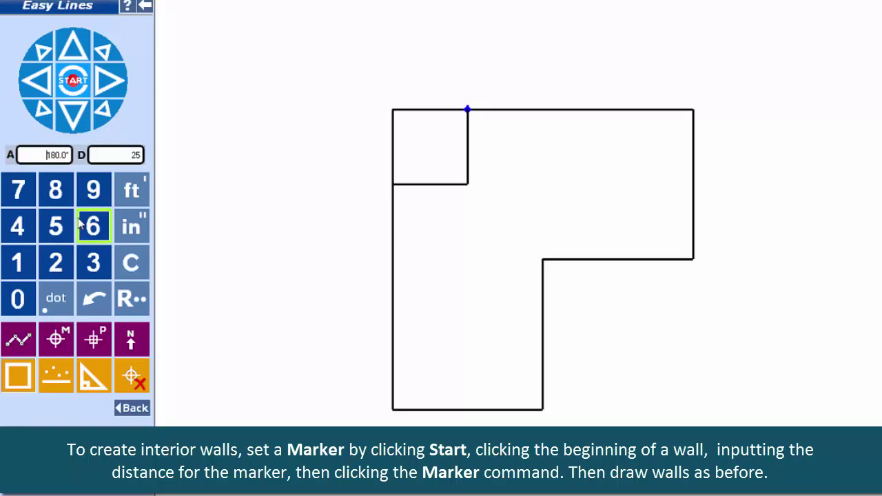
{"action": "left_click", "coordinate": [146, 7]}
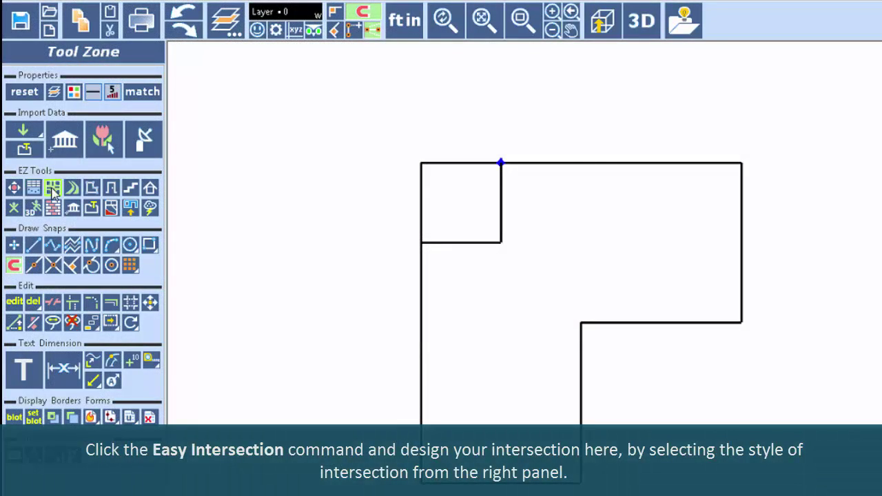
Step: Choose a four-way intersection with turn bays, rotate the north and south legs, and add crosswalks
{"action": "left_click", "coordinate": [53, 191]}
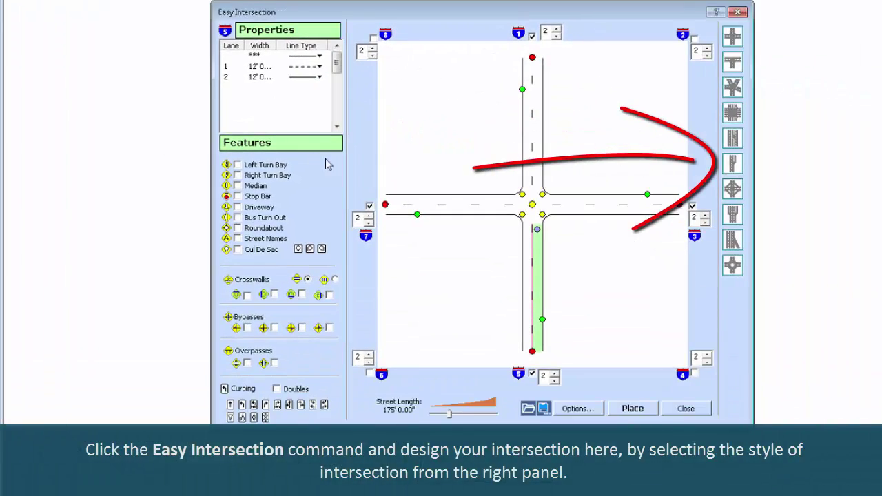
{"action": "left_click", "coordinate": [733, 85]}
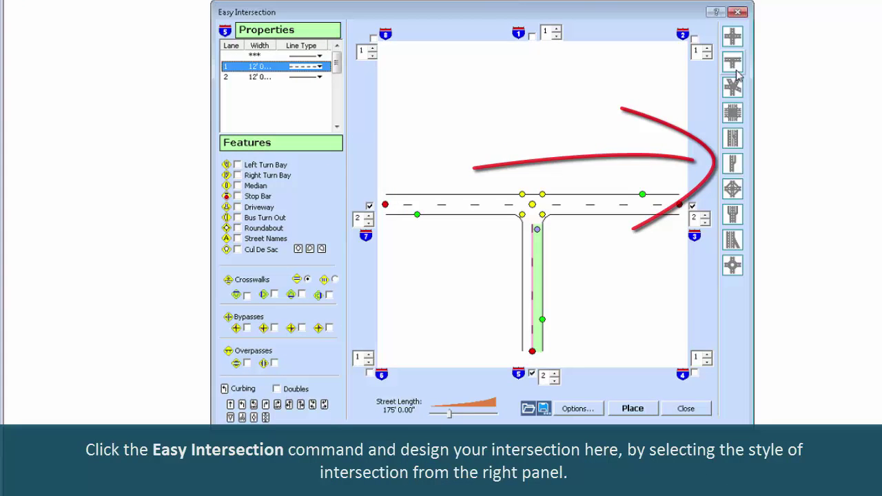
{"action": "left_click", "coordinate": [733, 112]}
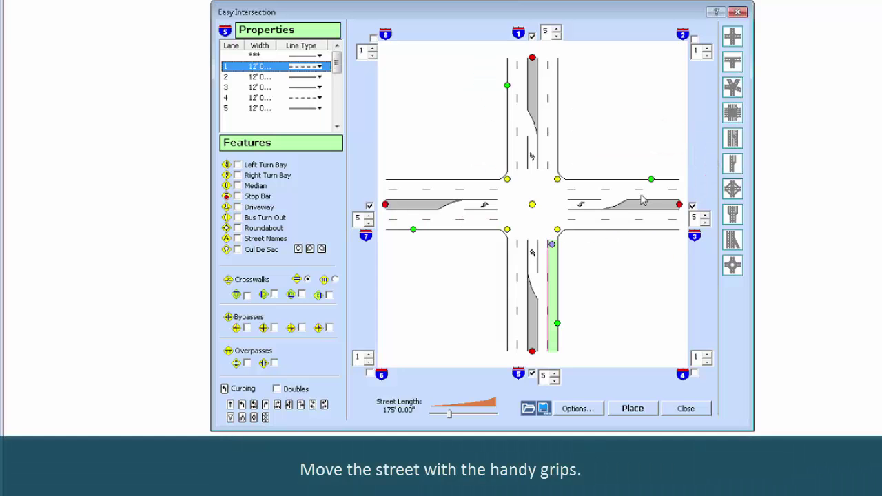
{"action": "left_click_drag", "start_coordinate": [532, 57], "coordinate": [486, 61]}
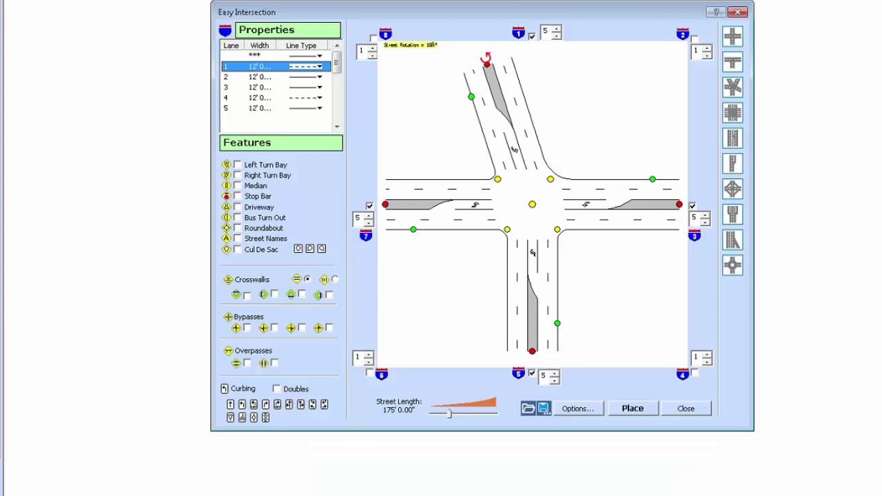
{"action": "left_click_drag", "start_coordinate": [532, 350], "coordinate": [574, 345]}
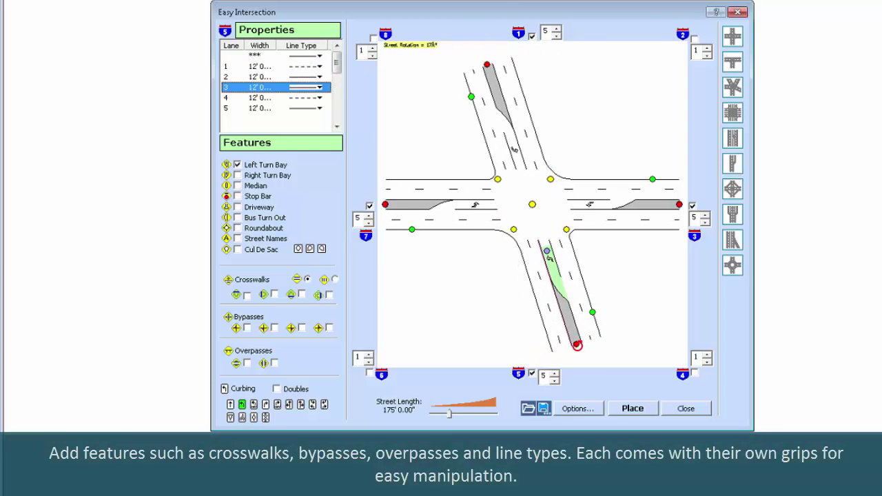
{"action": "left_click", "coordinate": [229, 281]}
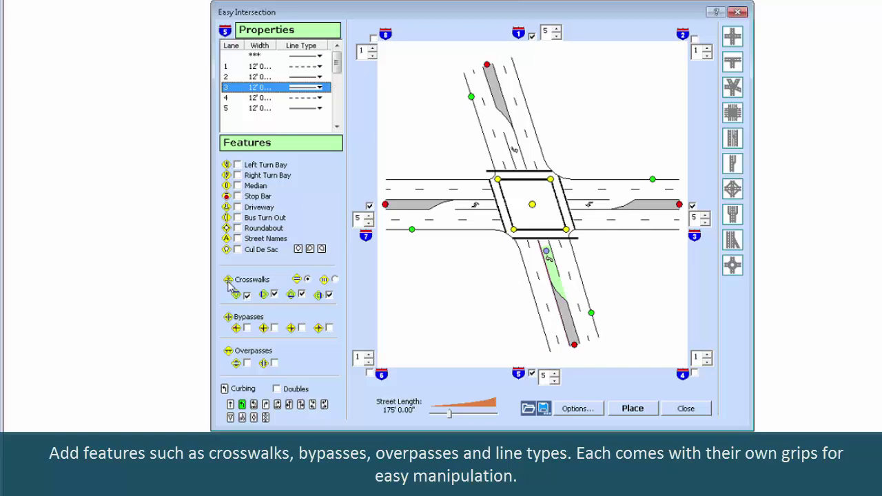
Step: Align the legs, reshape the crosswalk box, set 208' streets, and place it beside the room
{"action": "left_click_drag", "start_coordinate": [532, 217], "coordinate": [503, 238]}
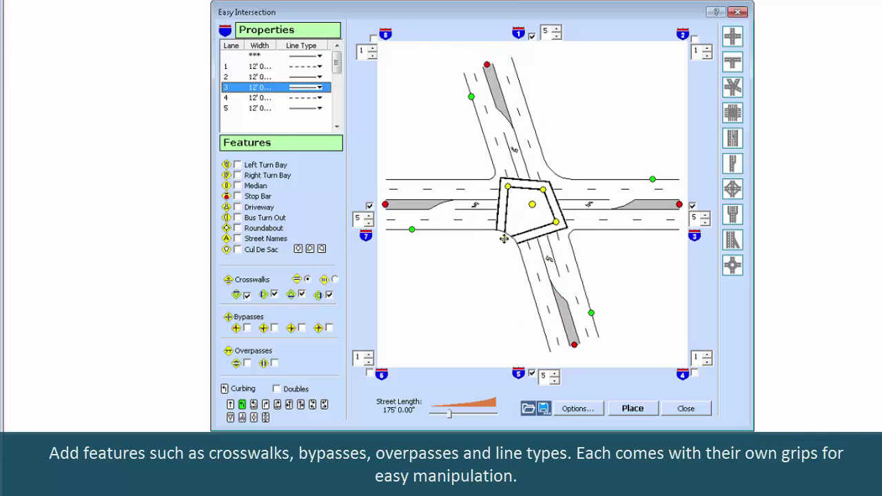
{"action": "left_click_drag", "start_coordinate": [507, 186], "coordinate": [499, 180]}
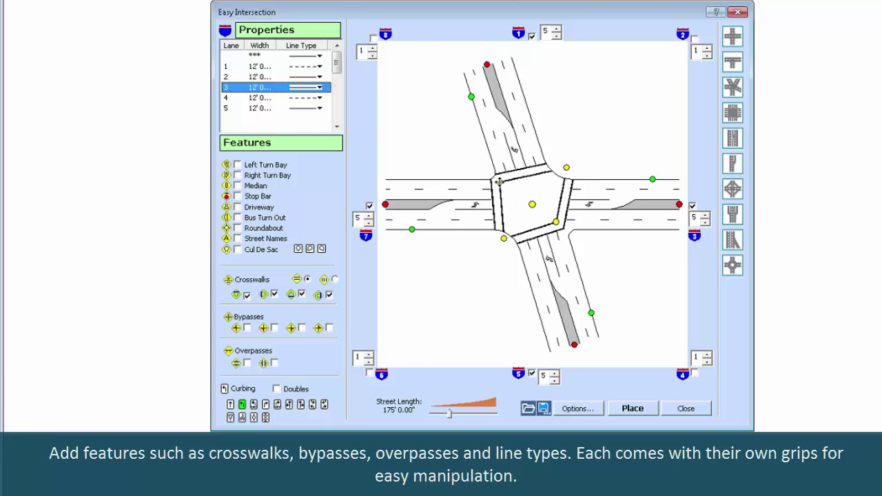
{"action": "left_click_drag", "start_coordinate": [555, 221], "coordinate": [564, 229]}
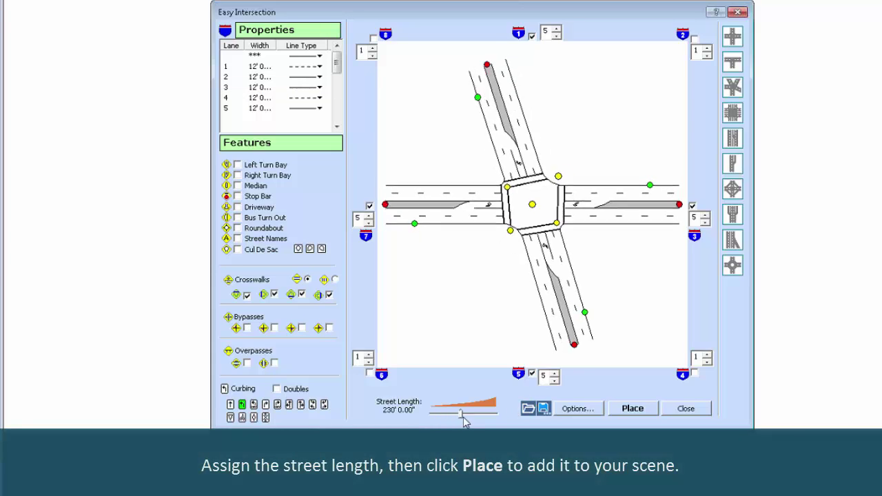
{"action": "left_click_drag", "start_coordinate": [448, 422], "coordinate": [455, 419]}
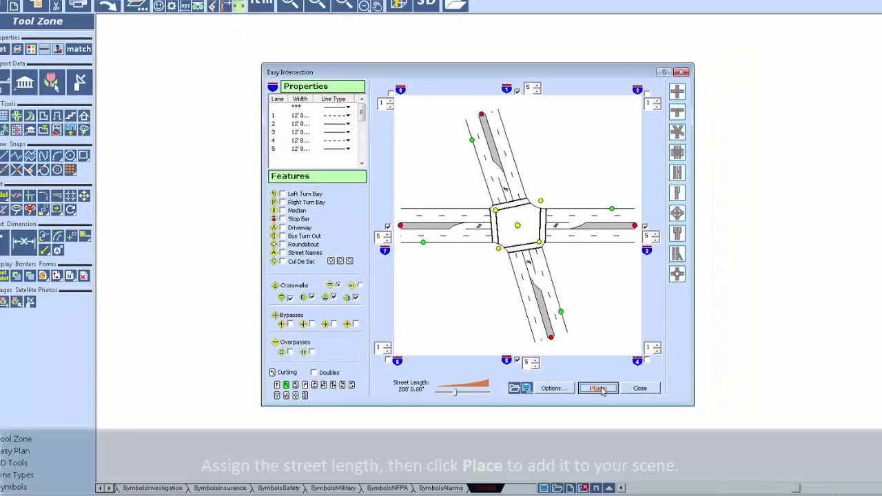
{"action": "left_click", "coordinate": [617, 399]}
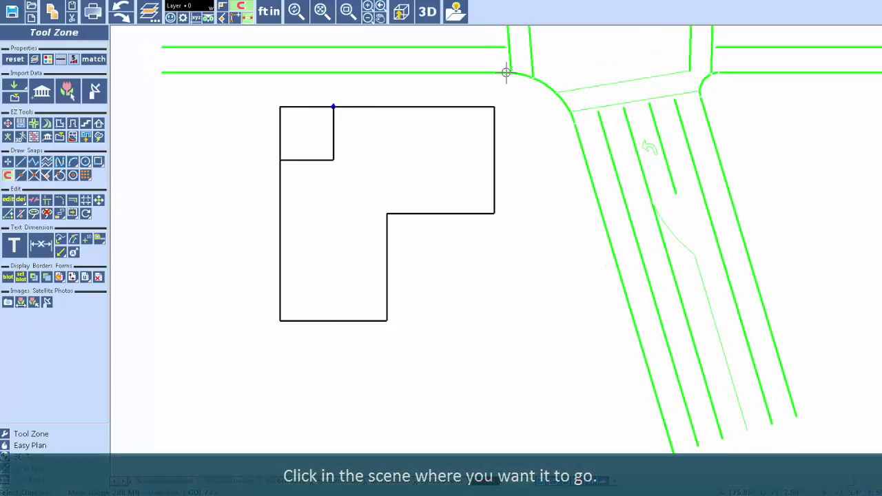
{"action": "left_click", "coordinate": [480, 50]}
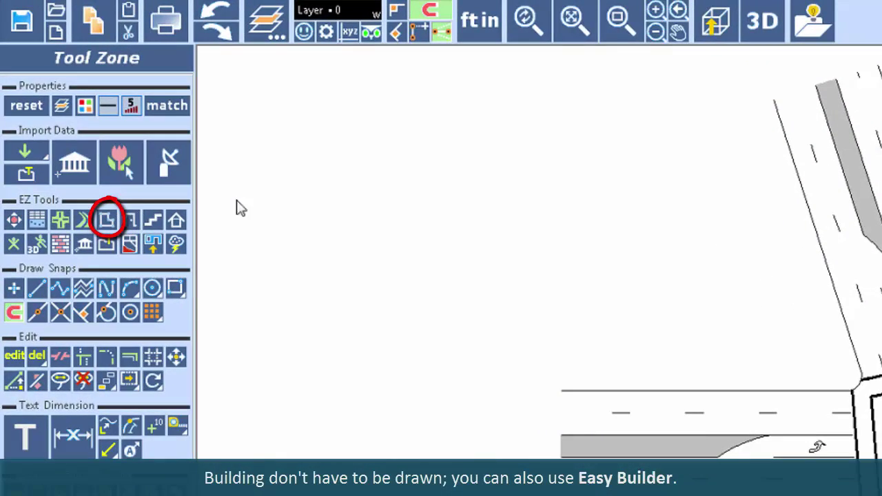
Step: Design a U-shaped building in Easy Builder with a deeper notch, 76 feet wide
{"action": "left_click", "coordinate": [108, 221]}
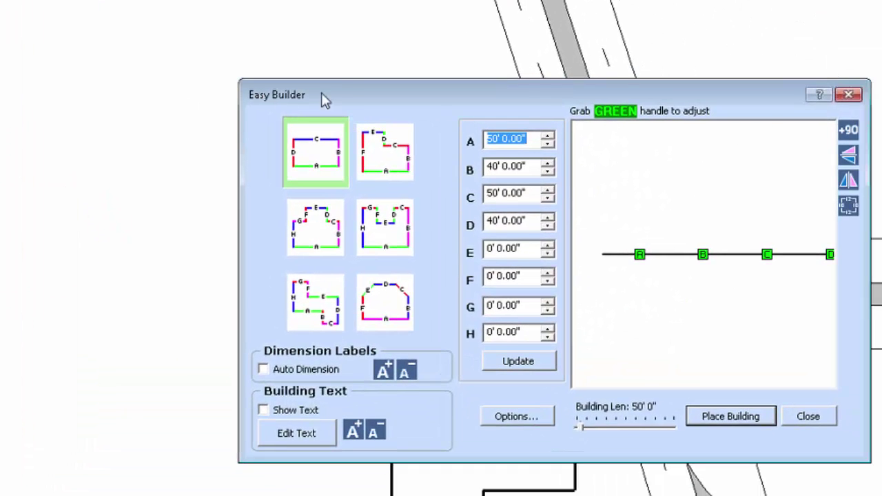
{"action": "left_click_drag", "start_coordinate": [221, 45], "coordinate": [86, 11]}
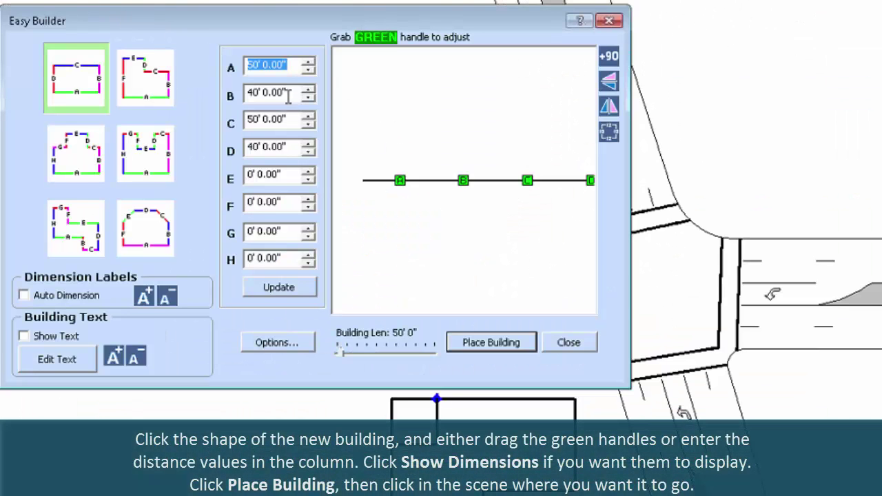
{"action": "left_click", "coordinate": [146, 81]}
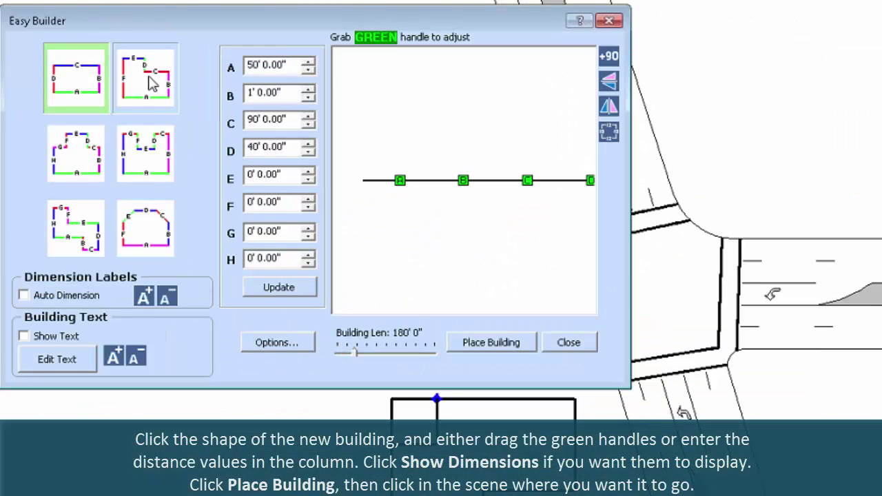
{"action": "left_click", "coordinate": [147, 161]}
{"action": "left_click_drag", "start_coordinate": [463, 140], "coordinate": [467, 181]}
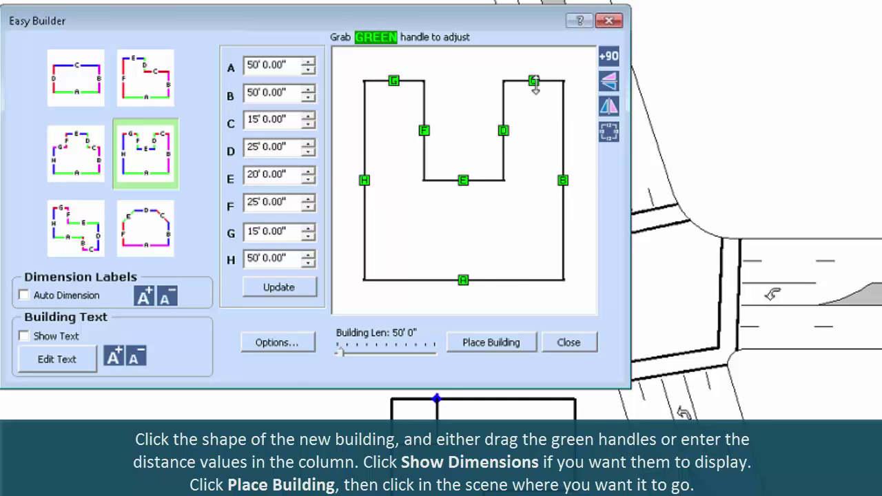
{"action": "left_click_drag", "start_coordinate": [534, 81], "coordinate": [534, 129]}
{"action": "left_click_drag", "start_coordinate": [563, 204], "coordinate": [555, 212]}
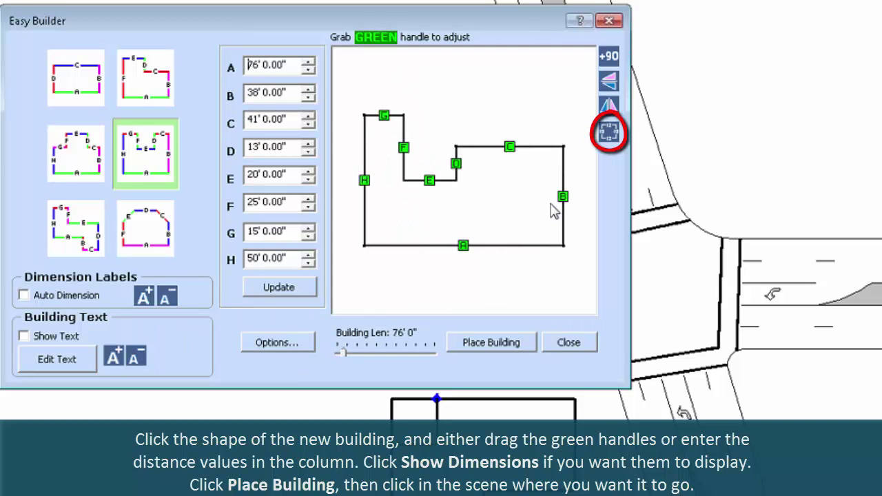
Step: Show length labels, place the building southeast of the intersection, and rotate it
{"action": "left_click", "coordinate": [617, 134]}
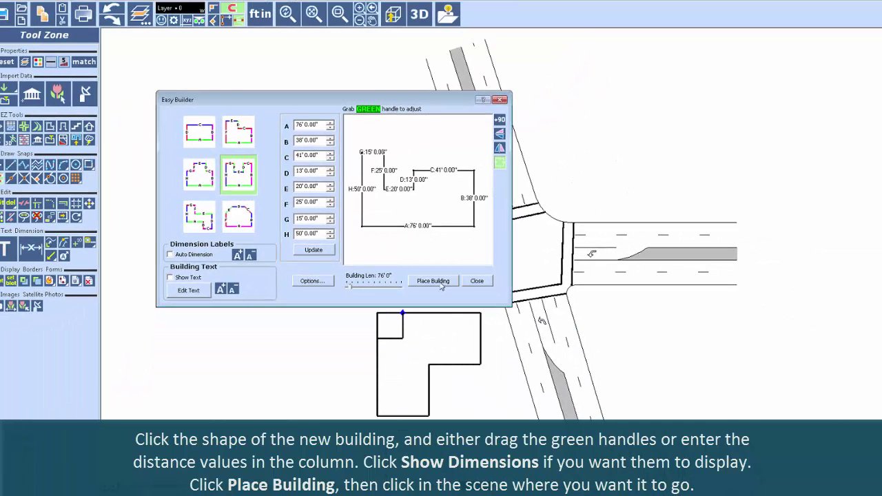
{"action": "left_click", "coordinate": [434, 281]}
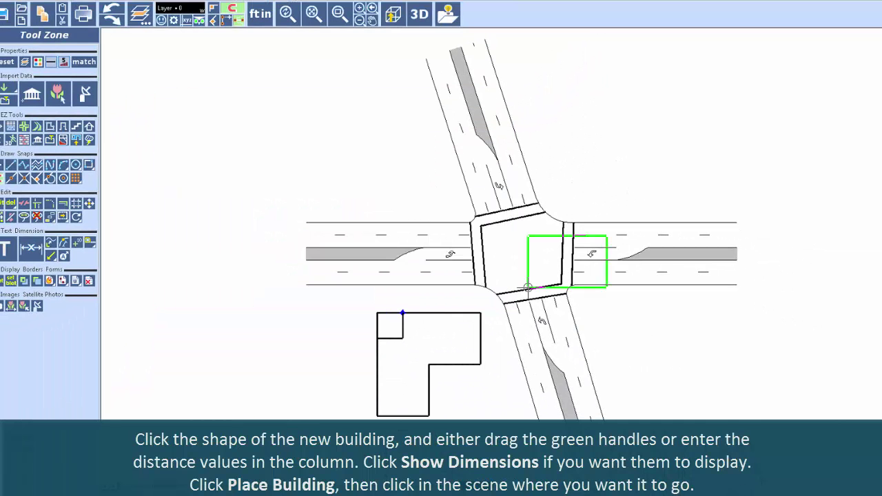
{"action": "left_click", "coordinate": [604, 349]}
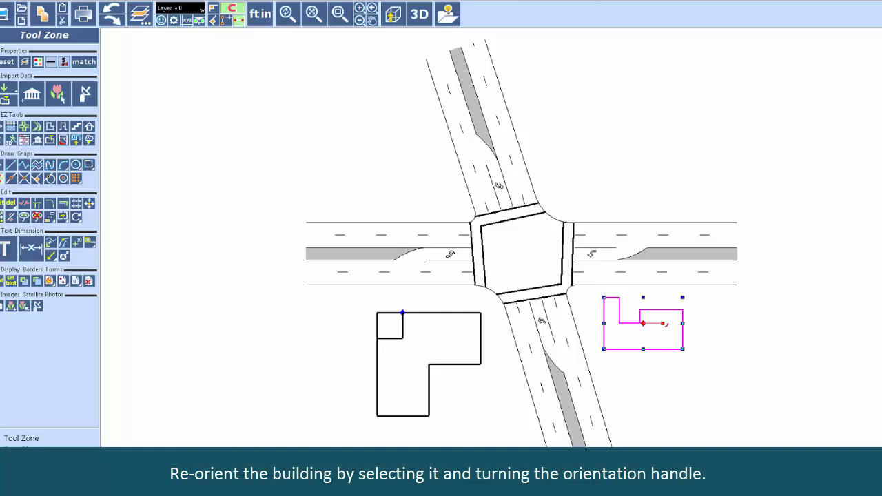
{"action": "left_click_drag", "start_coordinate": [664, 324], "coordinate": [634, 292]}
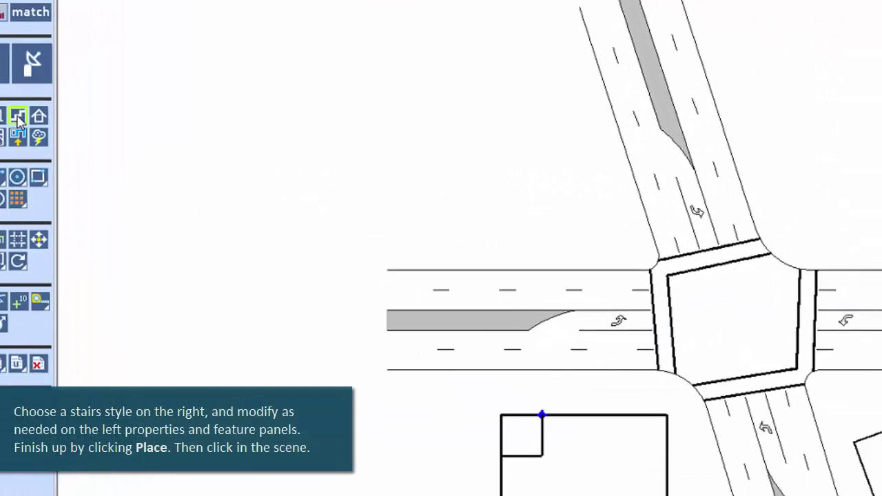
Step: Configure a dark blue two-flight stair with a landing and a different left railing
{"action": "left_click", "coordinate": [129, 224]}
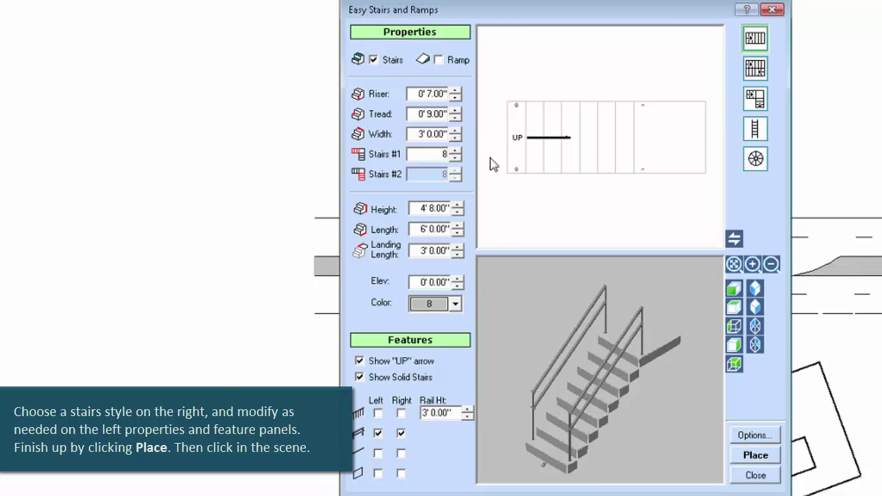
{"action": "left_click", "coordinate": [755, 67]}
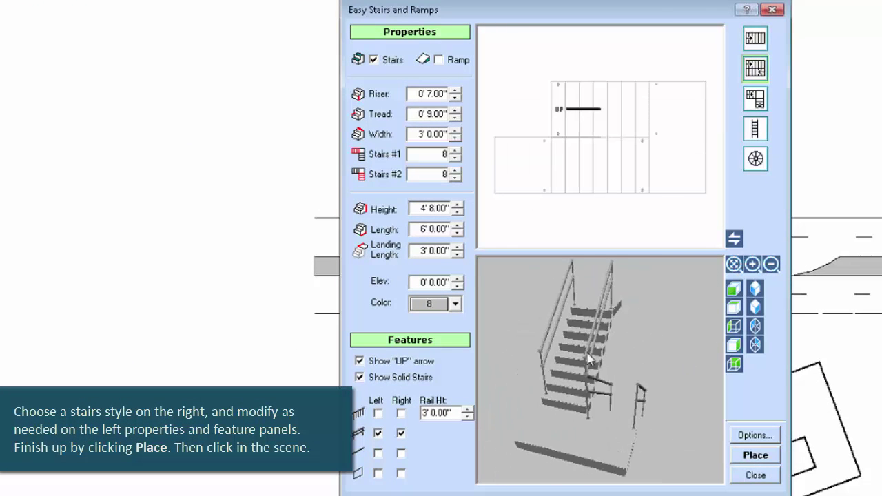
{"action": "left_click", "coordinate": [454, 303]}
{"action": "left_click", "coordinate": [430, 334]}
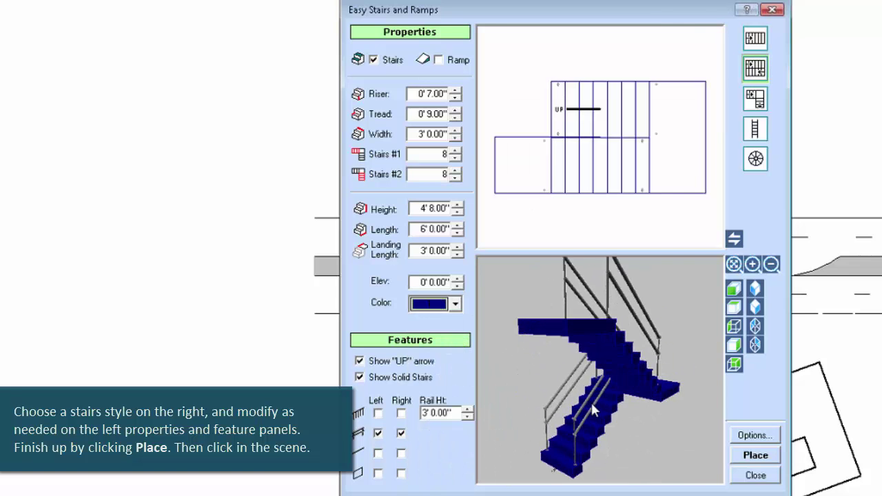
{"action": "left_click_drag", "start_coordinate": [590, 401], "coordinate": [583, 383]}
{"action": "left_click", "coordinate": [456, 150]}
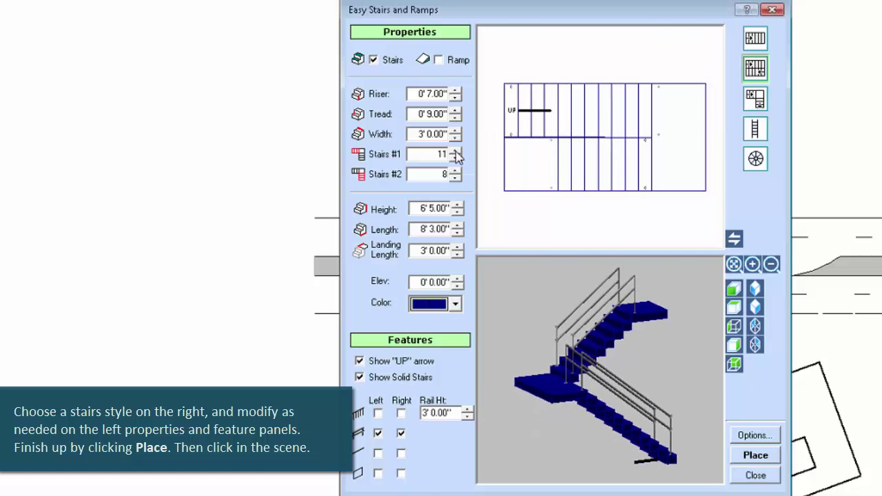
{"action": "left_click_drag", "start_coordinate": [565, 372], "coordinate": [594, 366]}
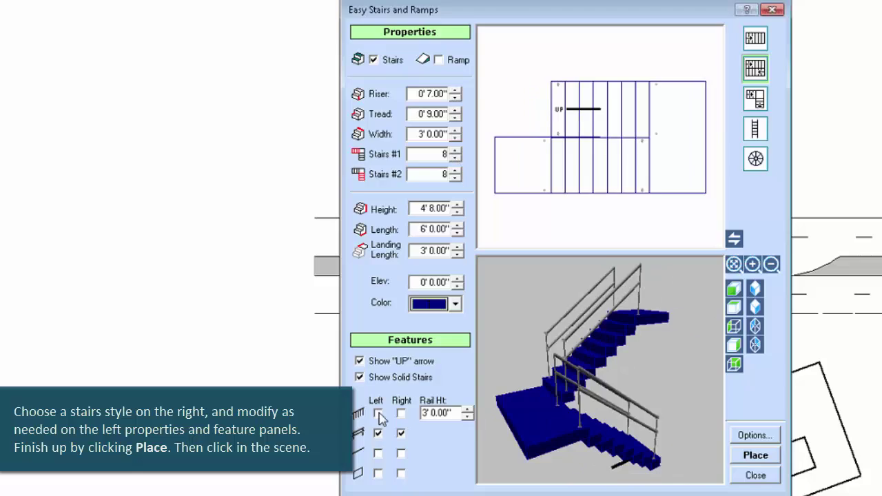
{"action": "left_click", "coordinate": [377, 453]}
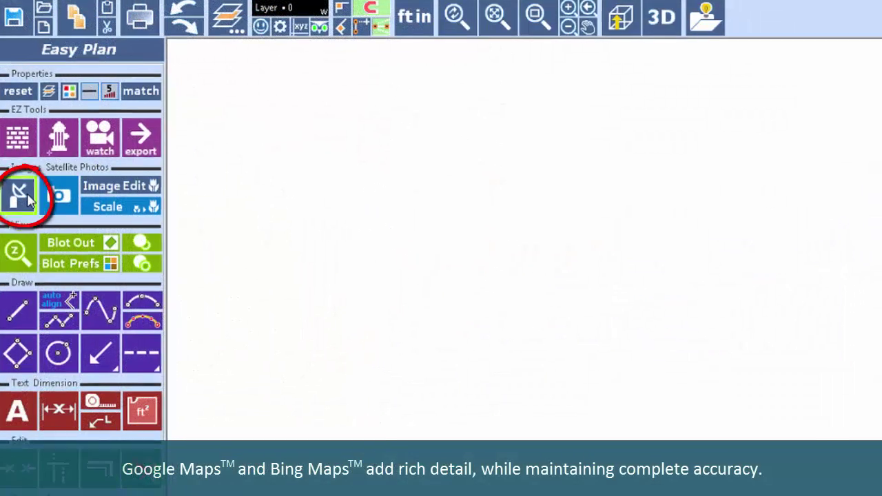
Step: Frame the street block in the satellite map and place the image in the drawing
{"action": "left_click", "coordinate": [28, 200]}
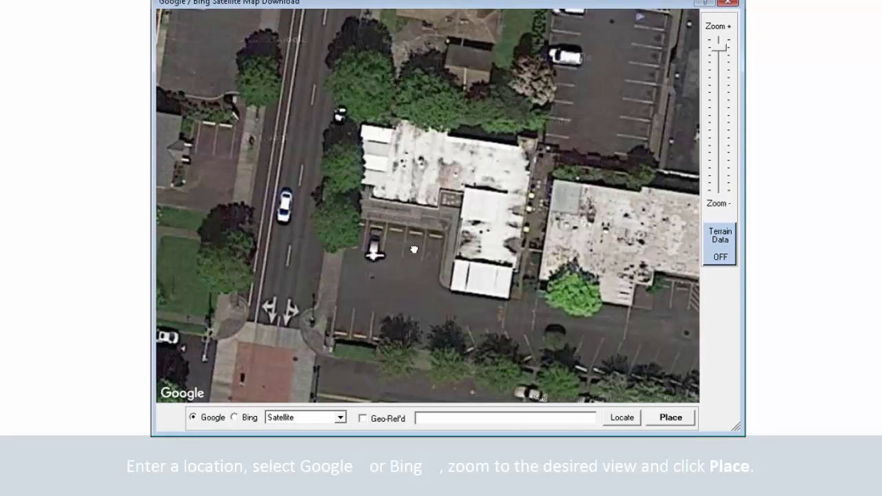
{"action": "mouse_move", "coordinate": [406, 239]}
{"action": "left_mouse_down"}
{"action": "mouse_move", "coordinate": [423, 227]}
{"action": "mouse_move", "coordinate": [412, 216]}
{"action": "left_mouse_up"}
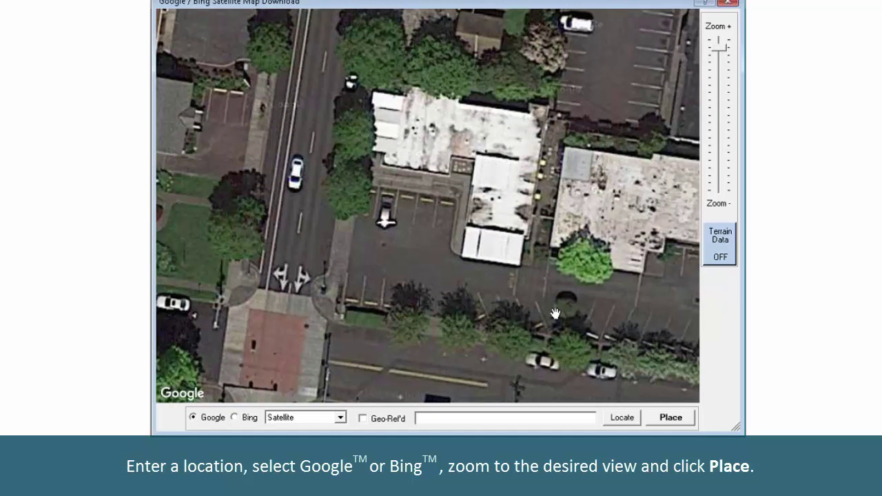
{"action": "left_click", "coordinate": [670, 417]}
{"action": "left_click", "coordinate": [301, 414]}
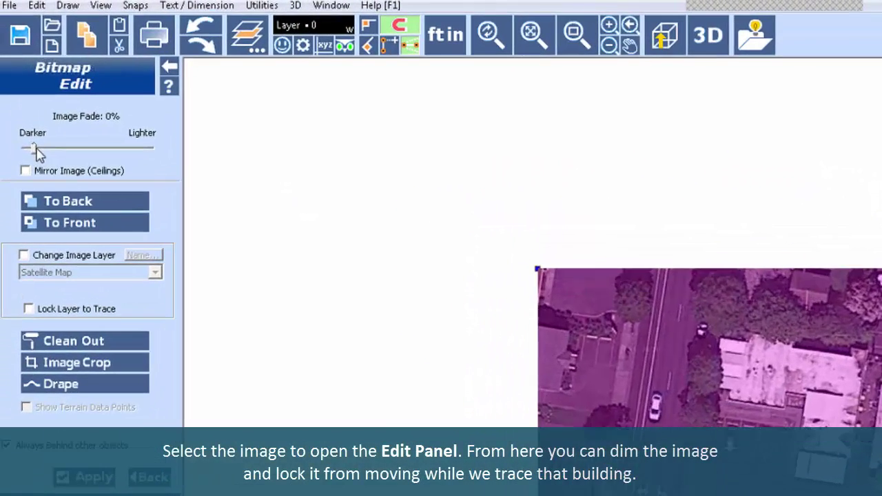
Step: Fade the satellite image to 31% and lock its layer for tracing
{"action": "left_click_drag", "start_coordinate": [15, 88], "coordinate": [37, 88]}
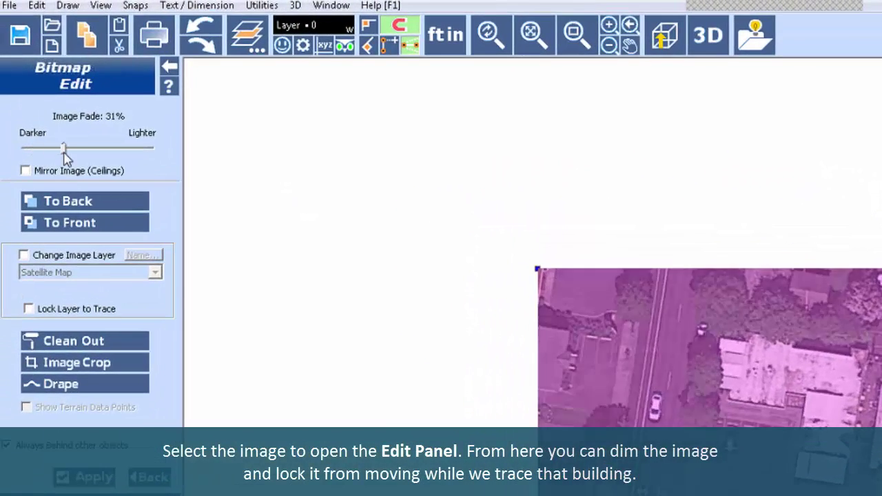
{"action": "left_click", "coordinate": [28, 310]}
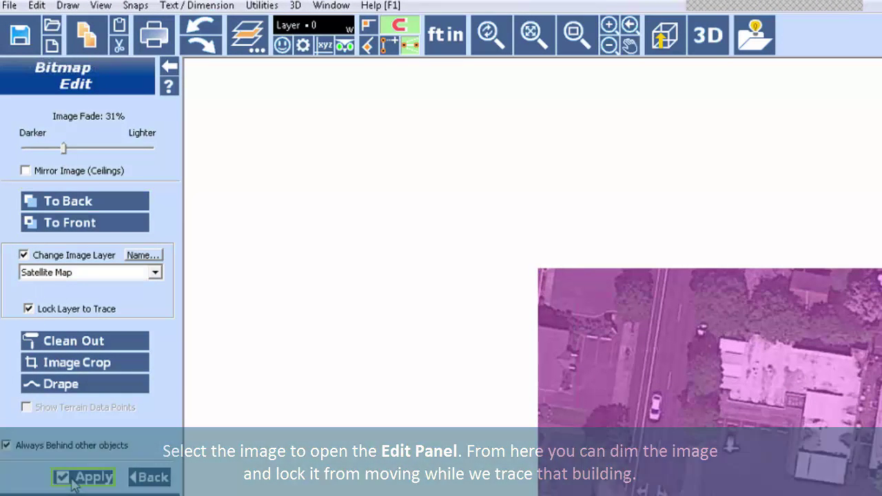
{"action": "left_click", "coordinate": [148, 477]}
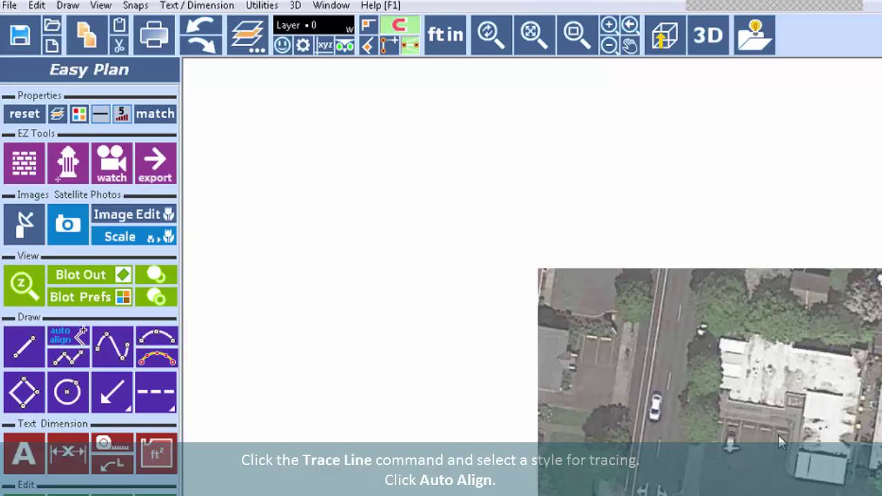
Step: Trace the building's corners with a thick green trace line using Auto Align
{"action": "scroll", "coordinate": [777, 434], "scroll_direction": "up", "scroll_amount": 2}
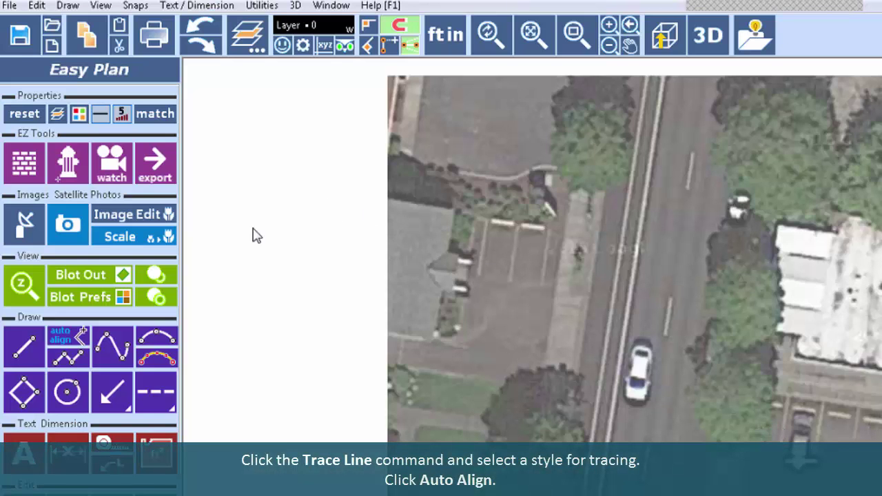
{"action": "left_click", "coordinate": [161, 394]}
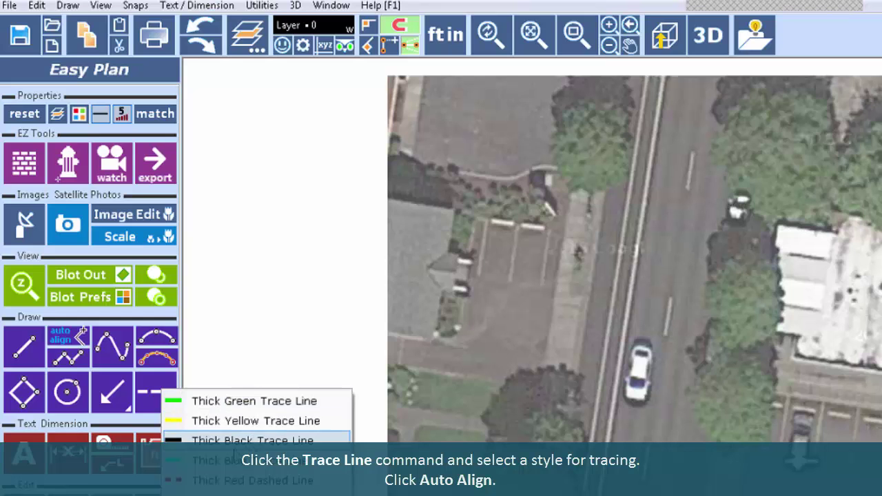
{"action": "left_click", "coordinate": [240, 406]}
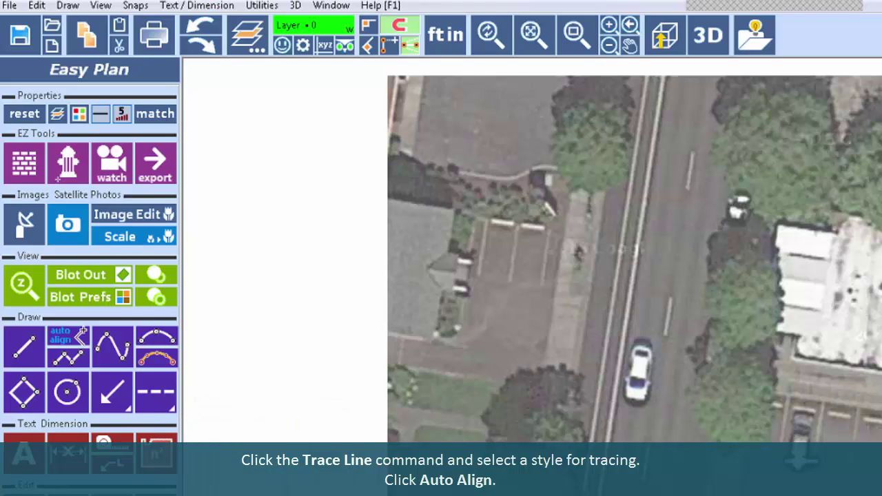
{"action": "left_click", "coordinate": [66, 335]}
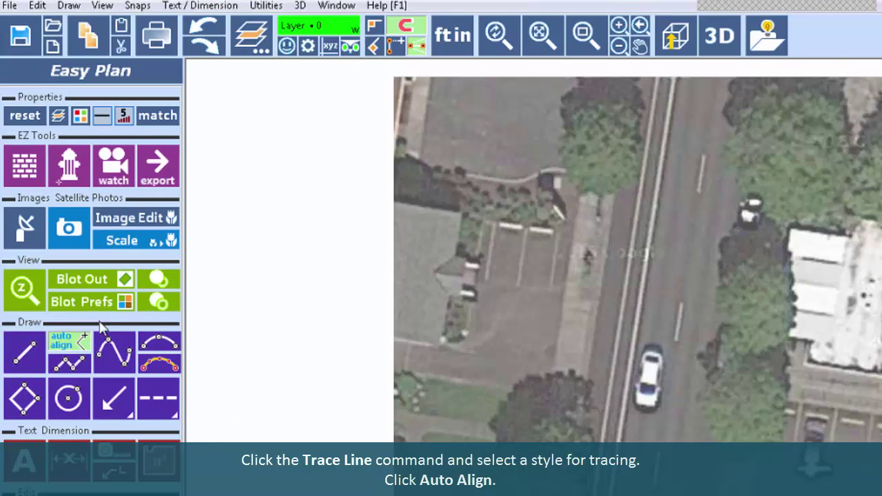
{"action": "left_click", "coordinate": [75, 340]}
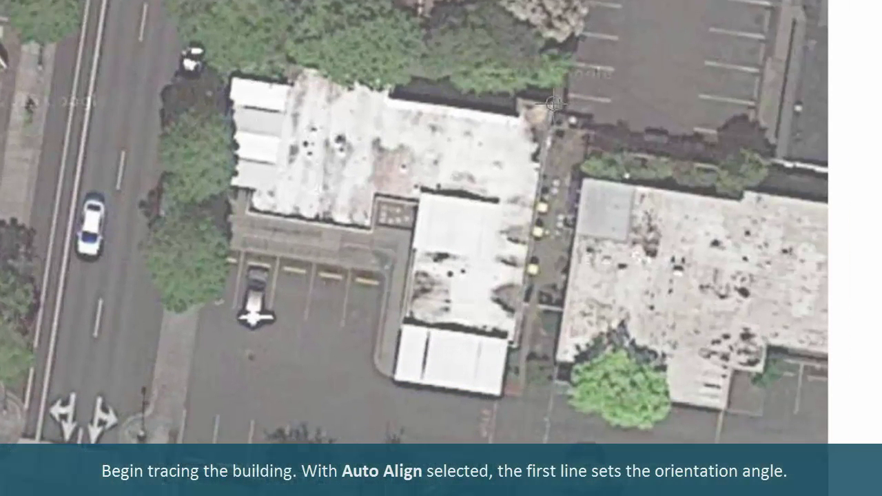
{"action": "left_click", "coordinate": [554, 103]}
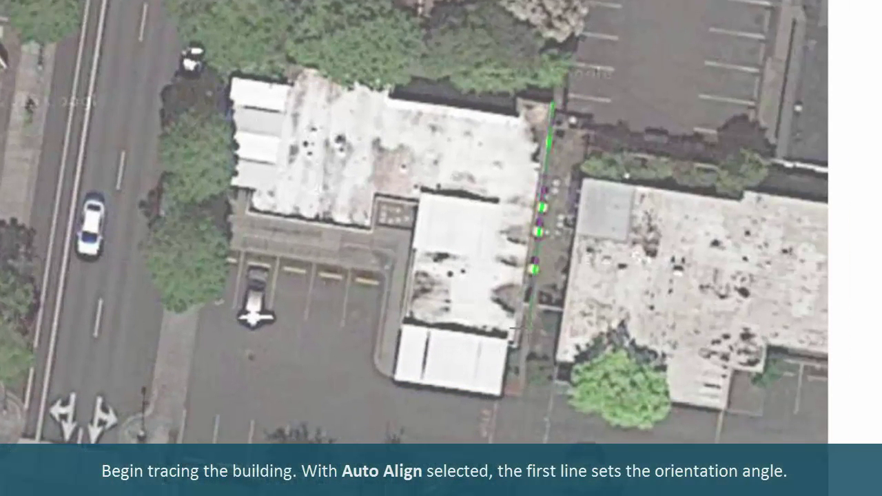
{"action": "left_click", "coordinate": [516, 340]}
{"action": "left_click", "coordinate": [508, 341]}
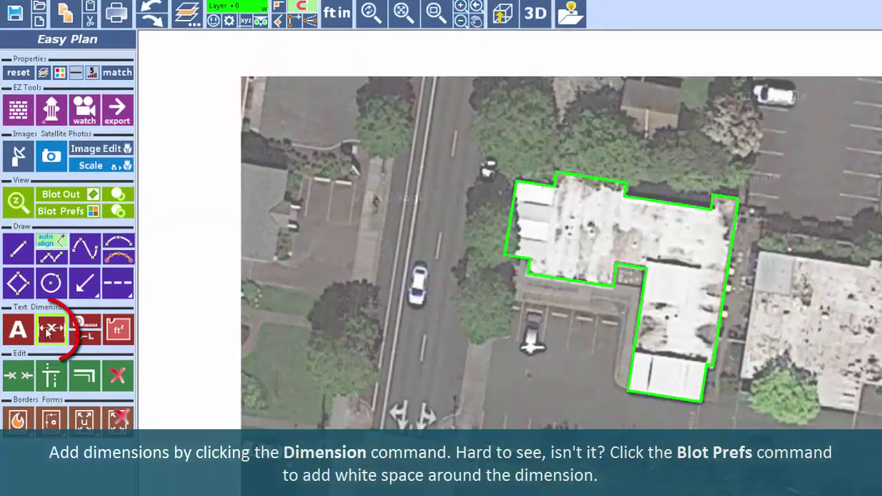
Step: Turn on white backing for text and dimensions in the preferences
{"action": "left_click", "coordinate": [49, 284]}
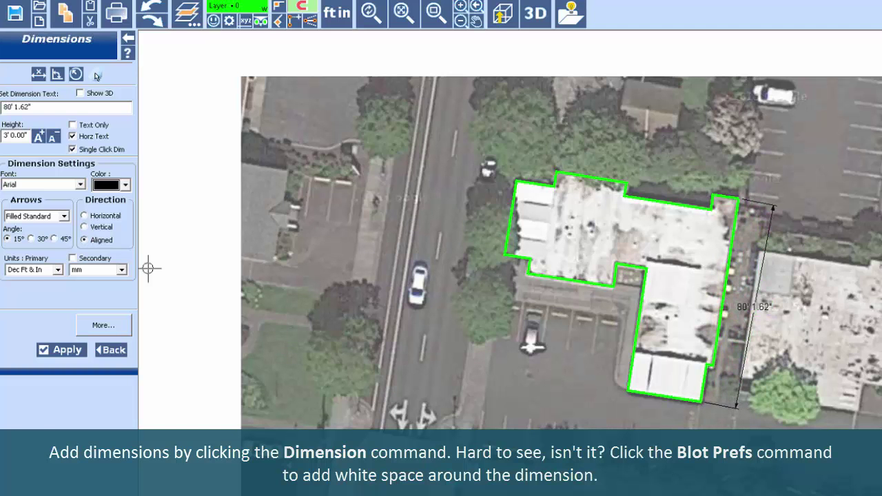
{"action": "left_click", "coordinate": [110, 350]}
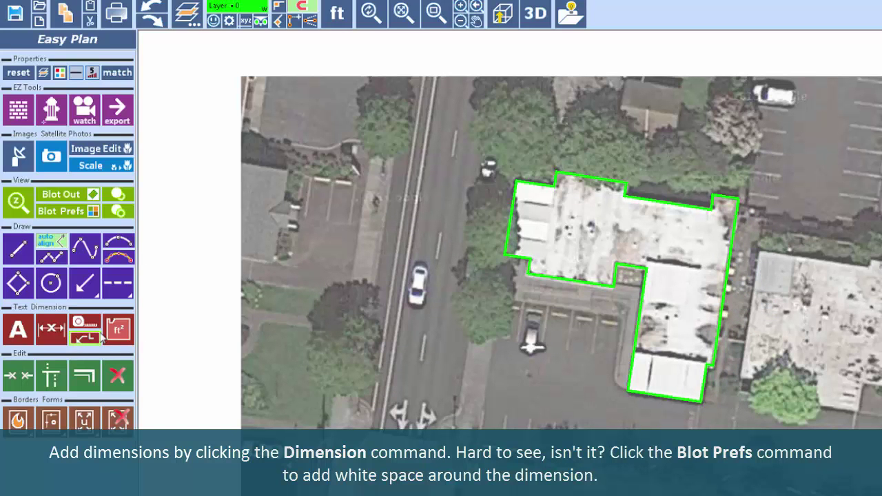
{"action": "left_click", "coordinate": [61, 211]}
{"action": "left_click", "coordinate": [41, 322]}
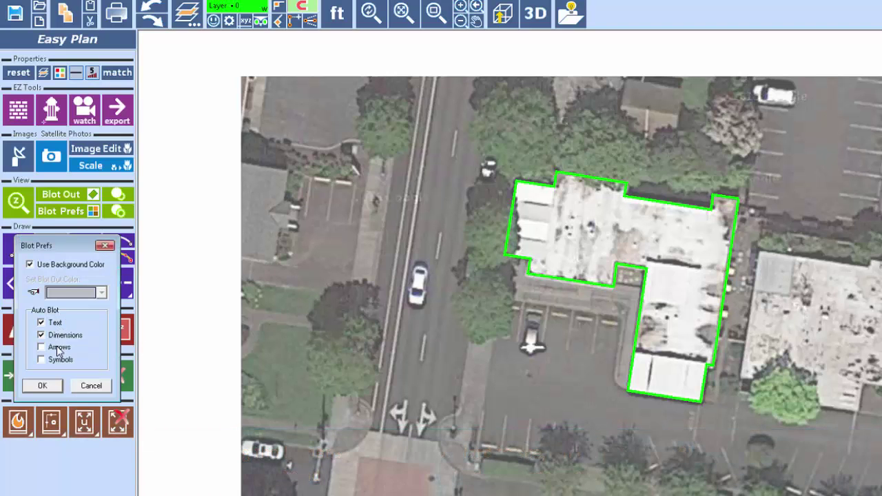
{"action": "left_click", "coordinate": [41, 347]}
{"action": "left_click", "coordinate": [41, 359]}
{"action": "left_click", "coordinate": [43, 386]}
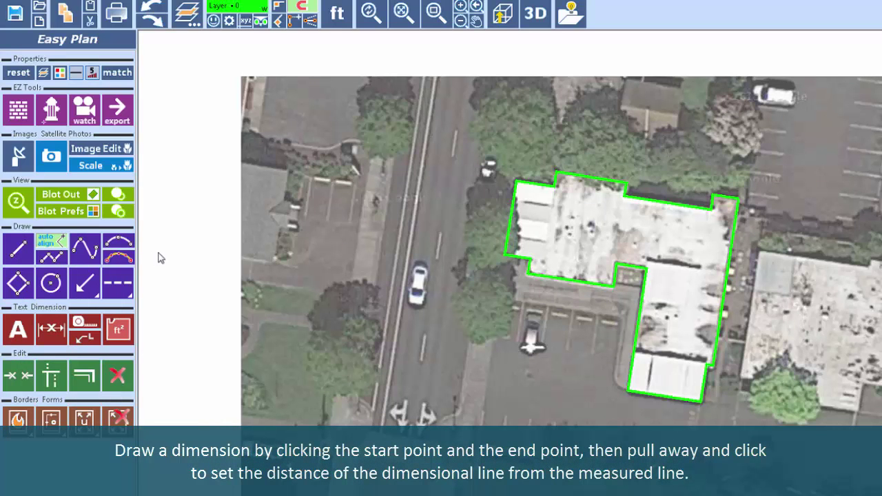
Step: Add the 80' right-edge and 86' top-edge dimensions to the traced building
{"action": "left_click", "coordinate": [51, 329]}
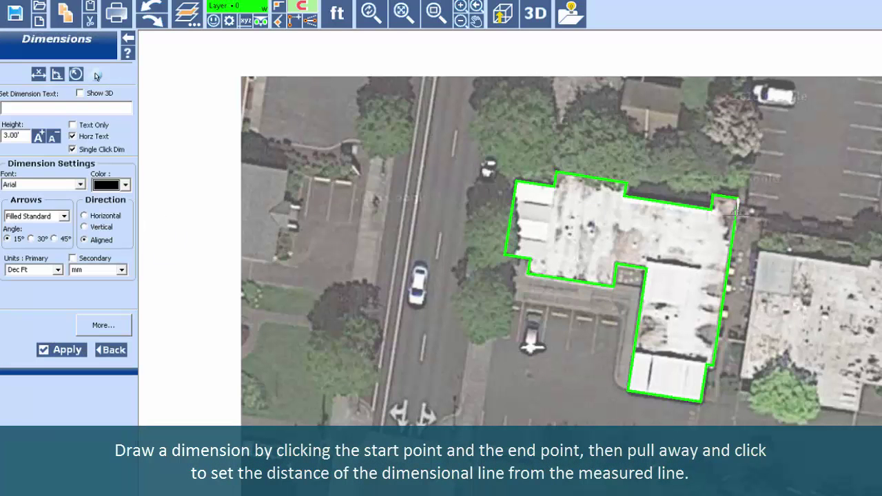
{"action": "left_click", "coordinate": [738, 200]}
{"action": "left_click", "coordinate": [703, 401]}
{"action": "left_click", "coordinate": [762, 205]}
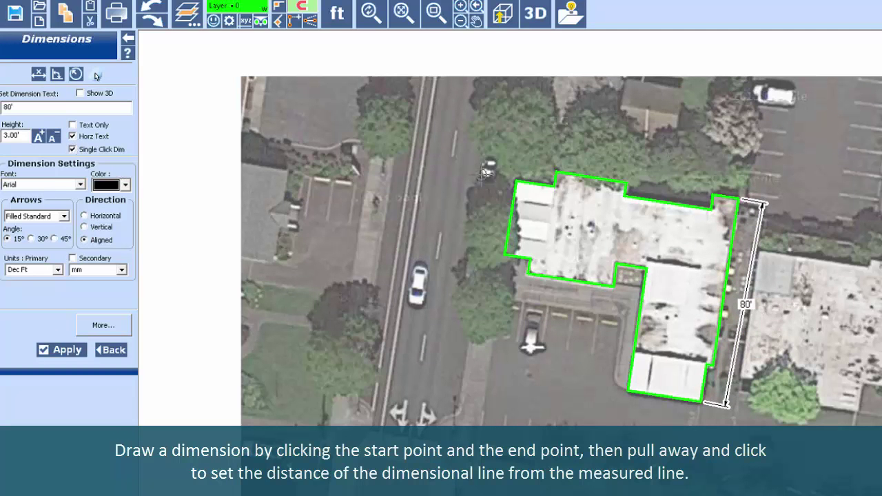
{"action": "left_click", "coordinate": [518, 181]}
{"action": "left_click", "coordinate": [737, 198]}
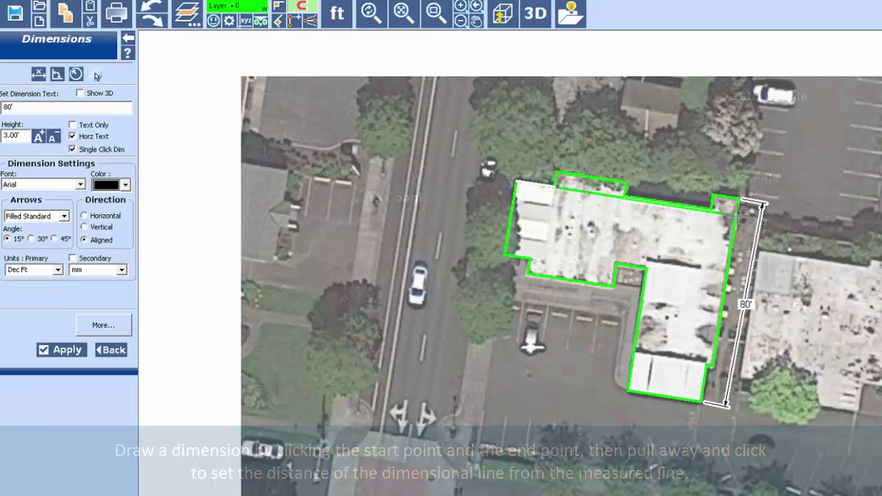
{"action": "left_click", "coordinate": [740, 182]}
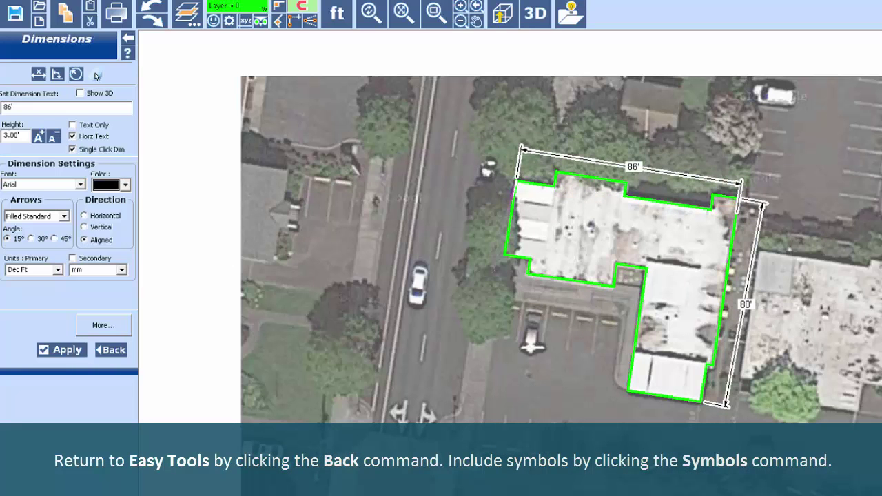
{"action": "left_click", "coordinate": [113, 350]}
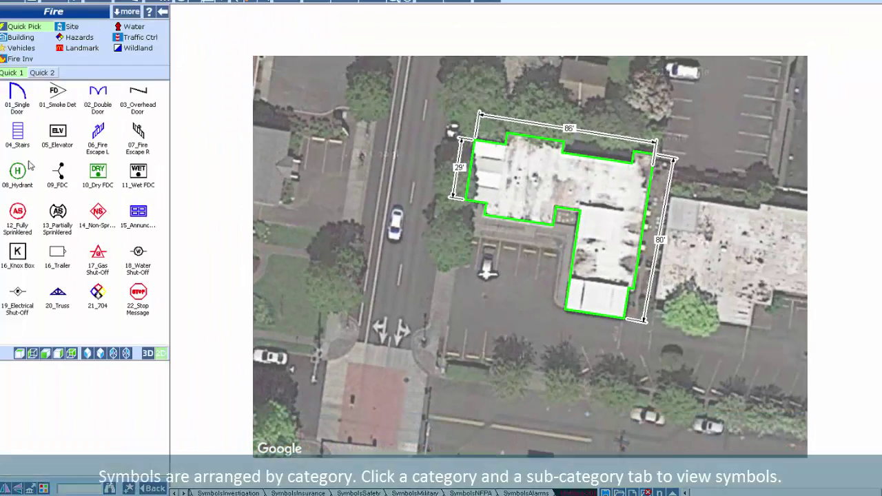
Step: Place 08_Hydrant by the street, 09_FDC below the building, and 12_Fully Sprinklered on the roof
{"action": "left_click", "coordinate": [28, 168]}
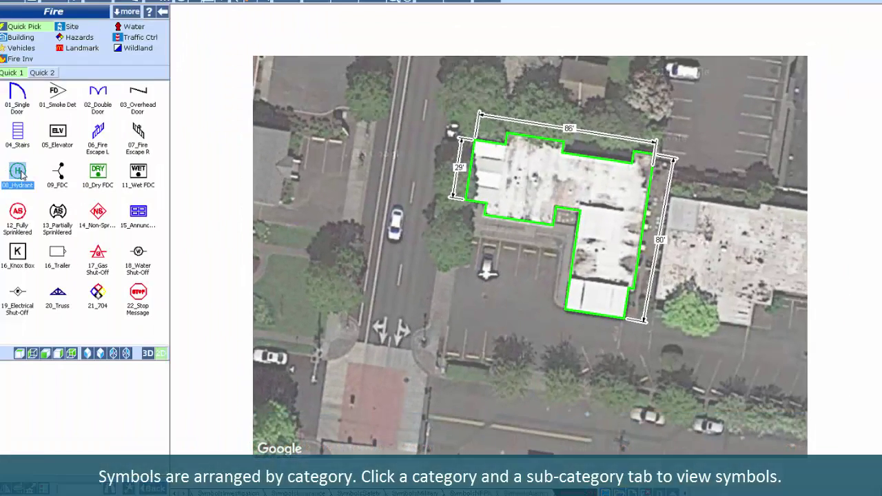
{"action": "left_click", "coordinate": [369, 115]}
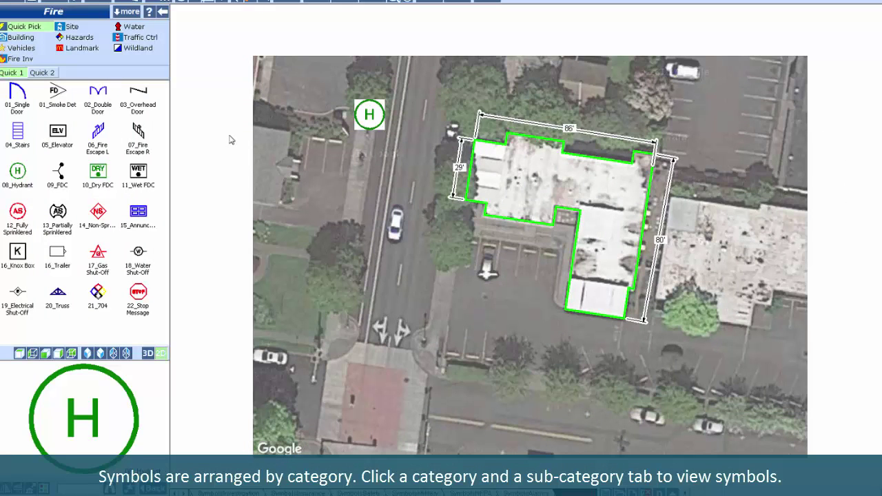
{"action": "left_click", "coordinate": [58, 170]}
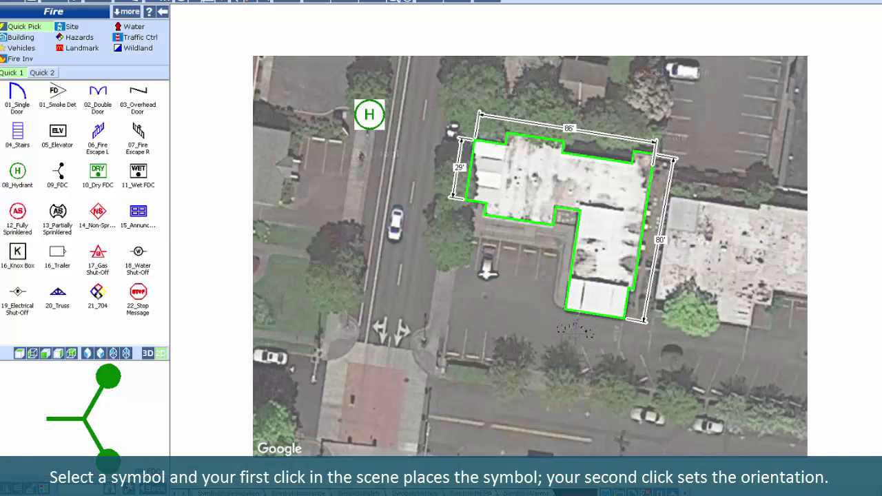
{"action": "left_click", "coordinate": [575, 328]}
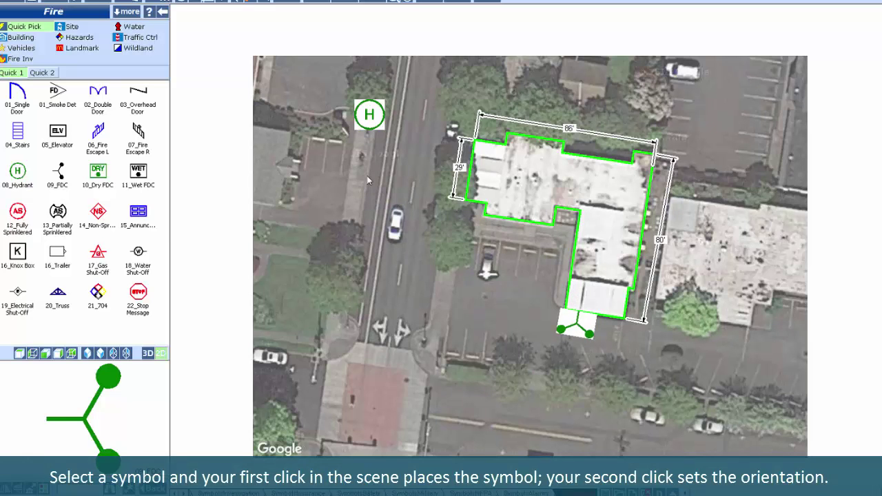
{"action": "left_click", "coordinate": [18, 211]}
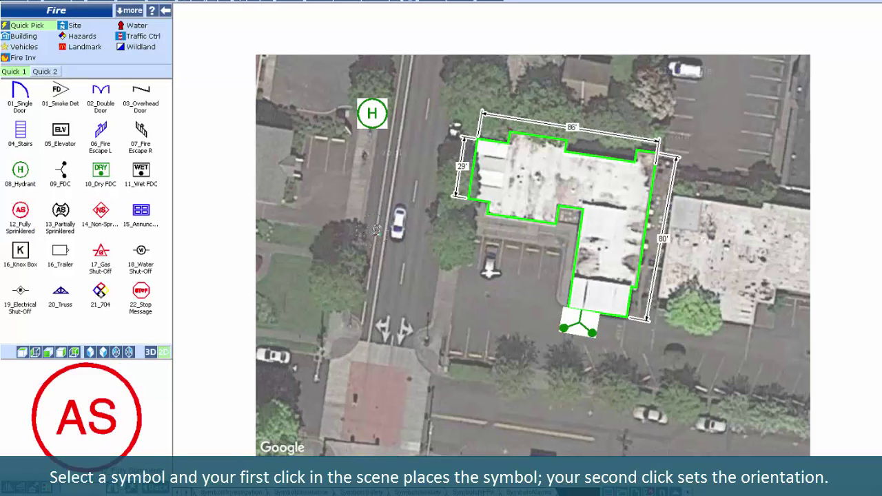
{"action": "left_click", "coordinate": [537, 180]}
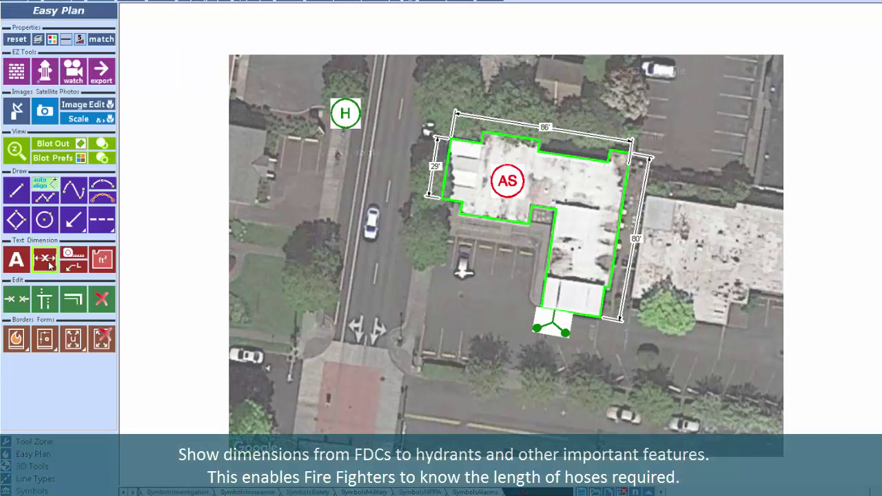
Step: Dimension the 133' hydrant-to-FDC distance, offset across the street
{"action": "left_click", "coordinate": [48, 262]}
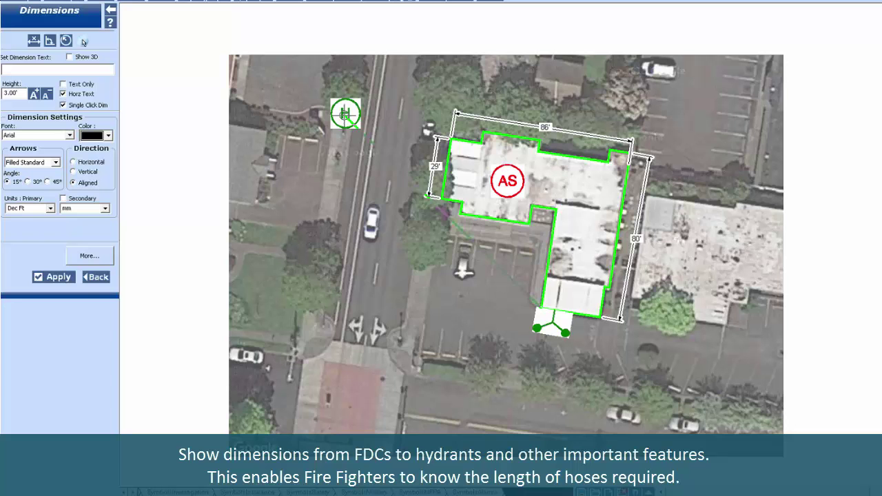
{"action": "left_click", "coordinate": [345, 114]}
{"action": "left_click", "coordinate": [294, 183]}
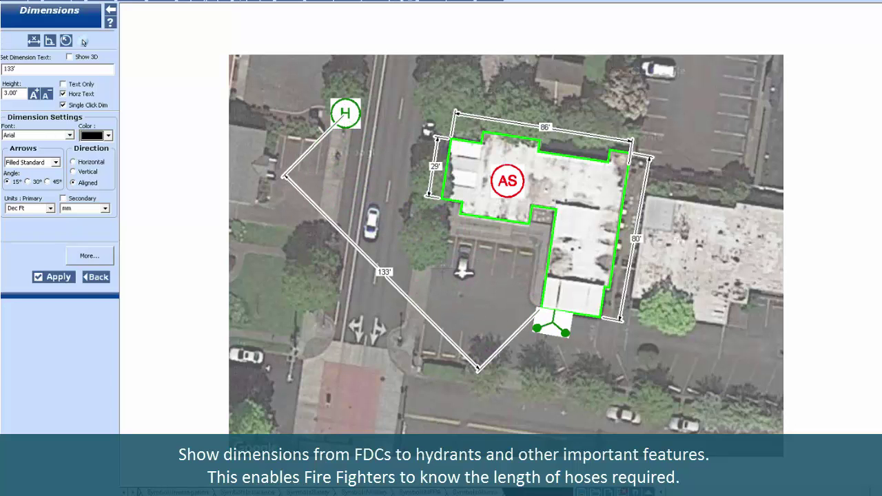
{"action": "left_click", "coordinate": [96, 277]}
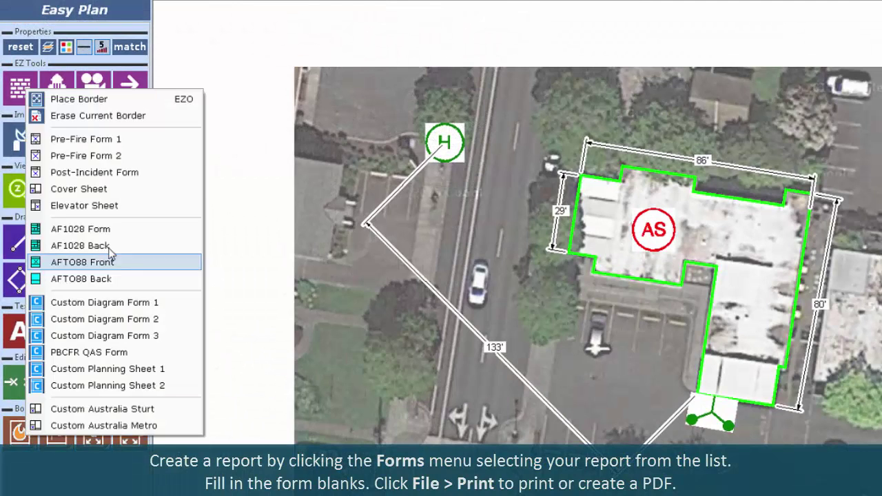
Step: Apply the Pre-Fire Form 1 layout, then switch to Pre-Fire Form 2
{"action": "left_click", "coordinate": [113, 140]}
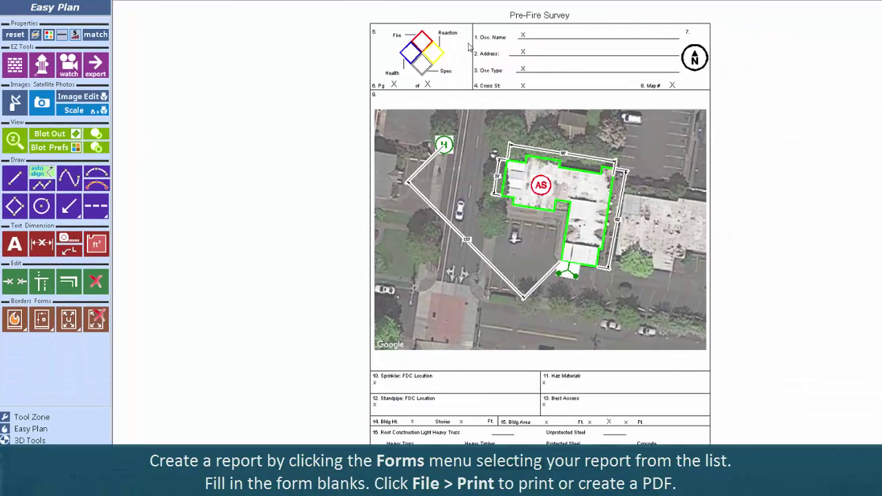
{"action": "left_click", "coordinate": [25, 328]}
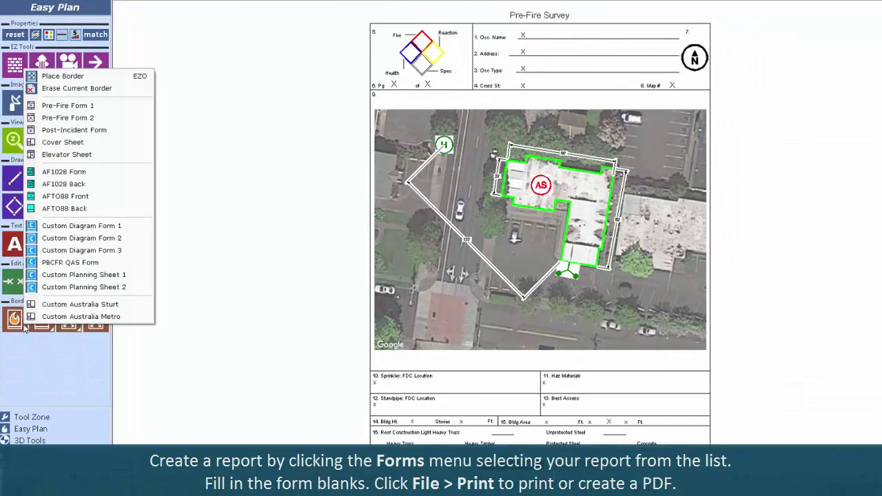
{"action": "left_click", "coordinate": [61, 118]}
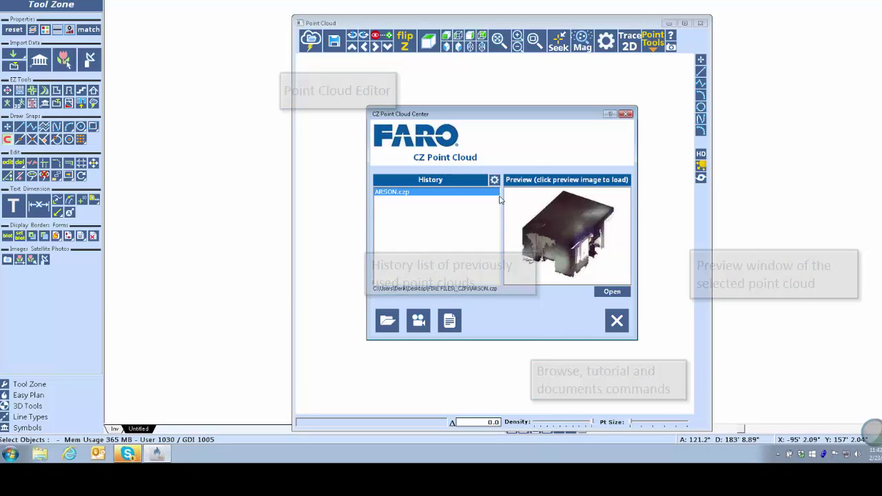
Step: Load the ARSON.czp scan, look into the room and enlarge the point size
{"action": "left_click", "coordinate": [585, 236]}
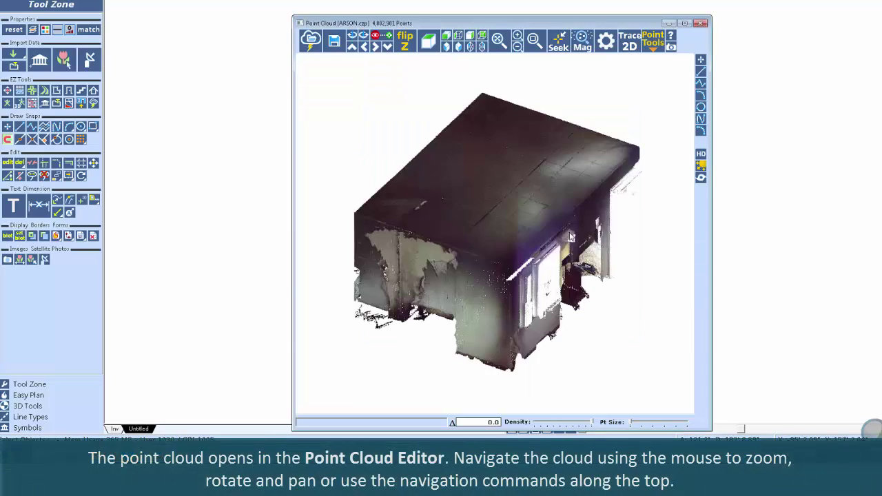
{"action": "mouse_move", "coordinate": [560, 163]}
{"action": "left_mouse_down"}
{"action": "mouse_move", "coordinate": [557, 205]}
{"action": "mouse_move", "coordinate": [539, 242]}
{"action": "mouse_move", "coordinate": [497, 234]}
{"action": "mouse_move", "coordinate": [504, 221]}
{"action": "left_mouse_up"}
{"action": "scroll", "coordinate": [504, 222], "scroll_direction": "up", "scroll_amount": 5}
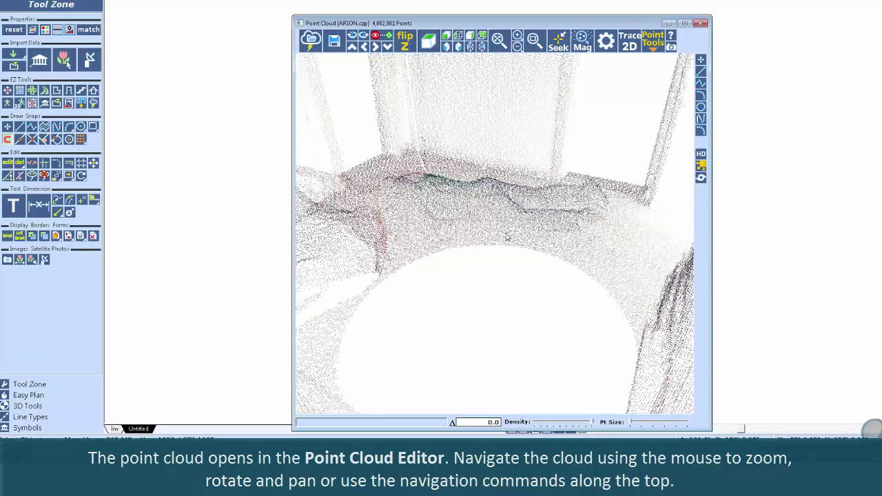
{"action": "left_click_drag", "start_coordinate": [640, 423], "coordinate": [642, 423]}
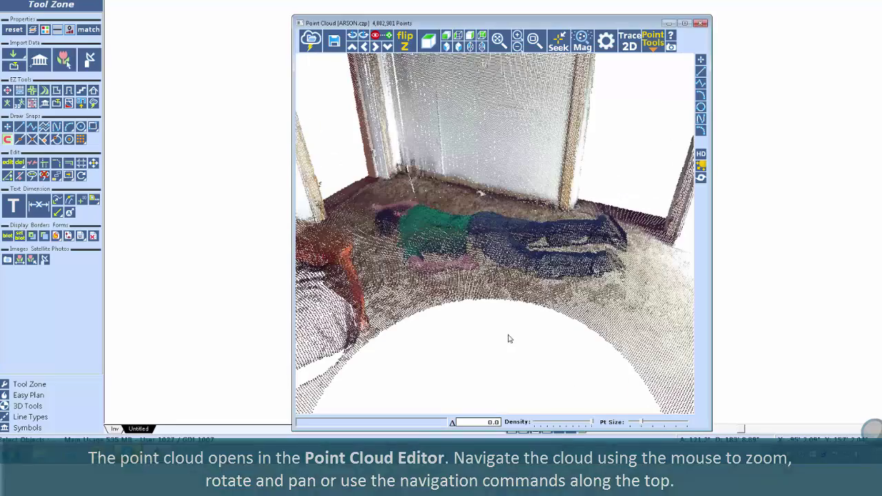
{"action": "mouse_move", "coordinate": [540, 303]}
{"action": "left_mouse_down"}
{"action": "mouse_move", "coordinate": [519, 273]}
{"action": "mouse_move", "coordinate": [472, 60]}
{"action": "left_mouse_up"}
{"action": "left_click", "coordinate": [447, 47]}
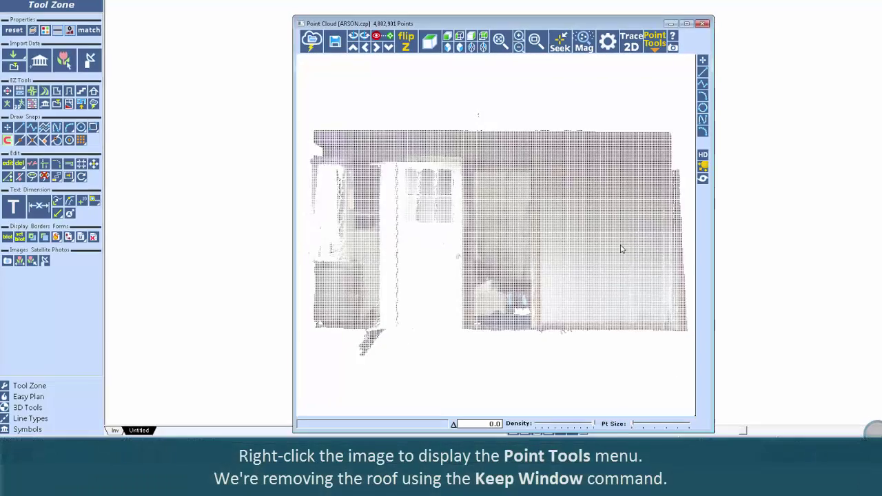
Step: Start a Keep Window from Point Tools, with its first corner at the room's top-left
{"action": "right_click", "coordinate": [502, 104]}
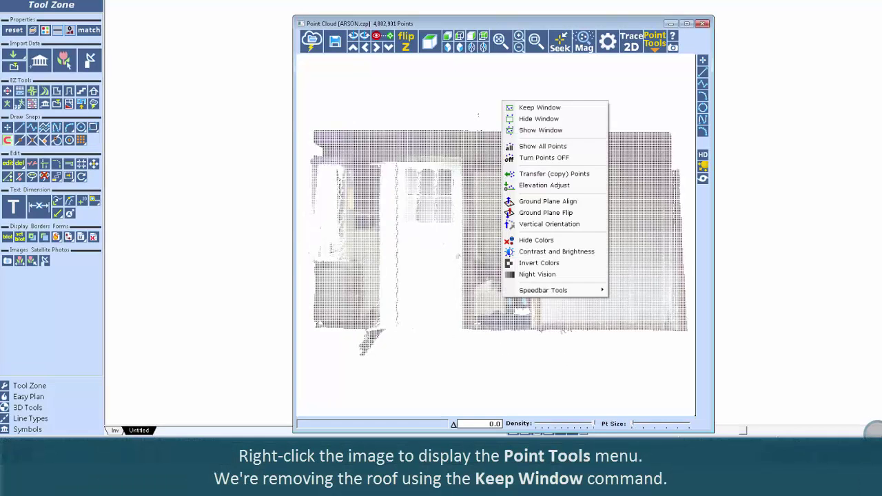
{"action": "left_click", "coordinate": [543, 108]}
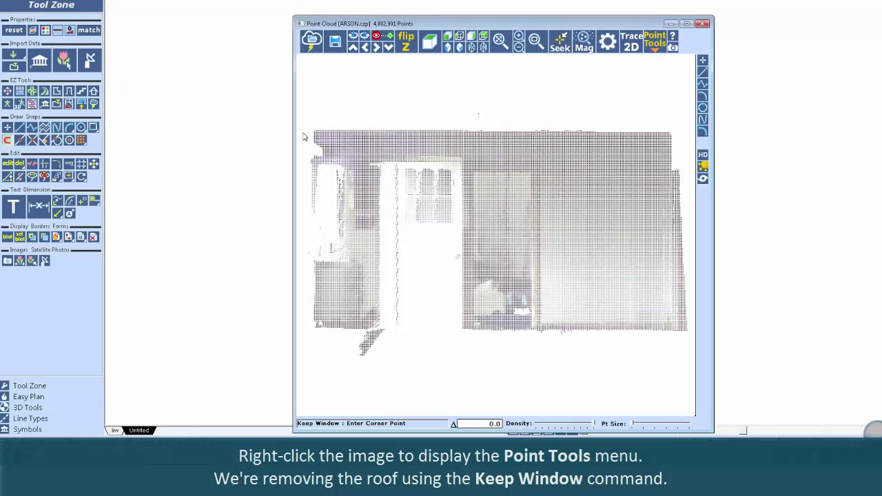
{"action": "left_click", "coordinate": [302, 137]}
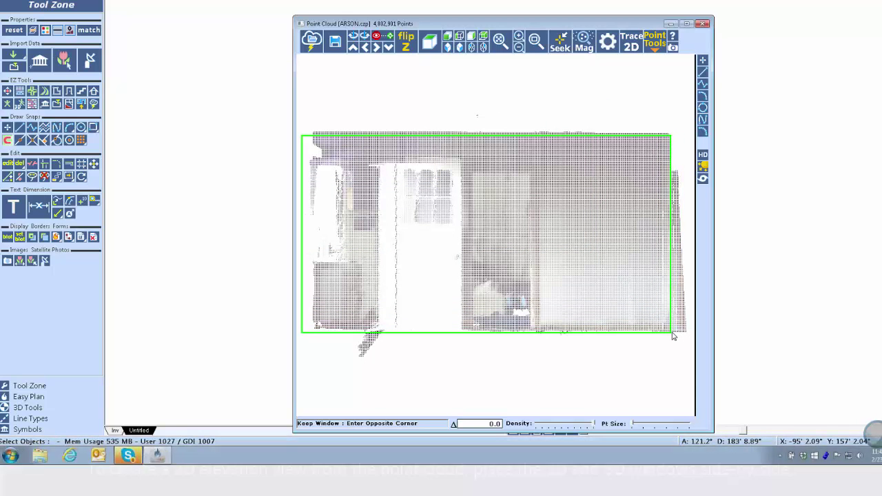
Step: Trim the points outside the room, trace the walls and give them height
{"action": "left_click", "coordinate": [672, 334]}
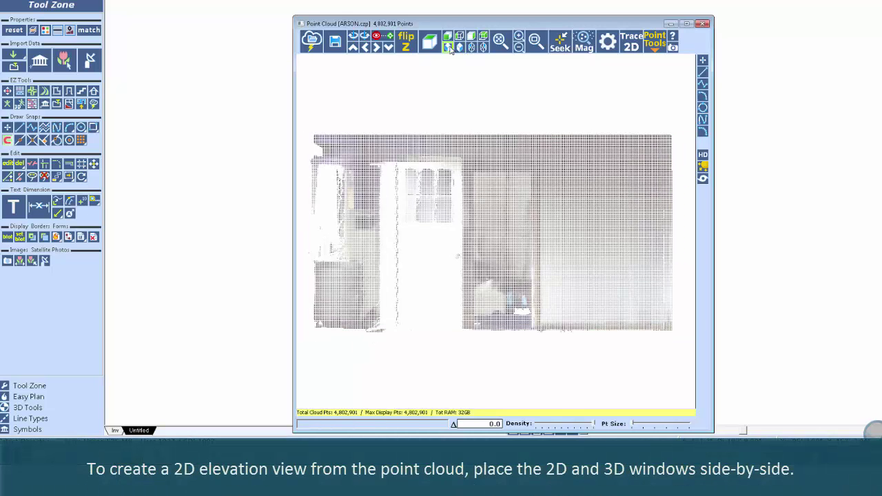
{"action": "left_click", "coordinate": [449, 47]}
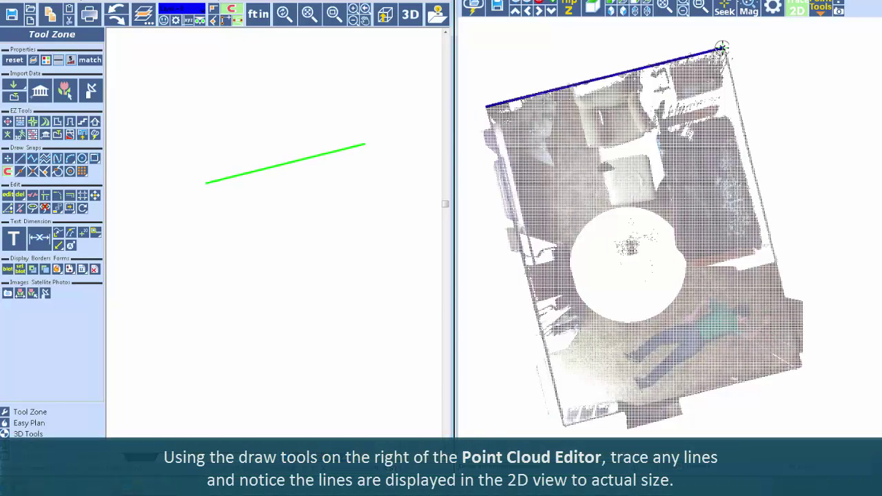
{"action": "left_click", "coordinate": [801, 365]}
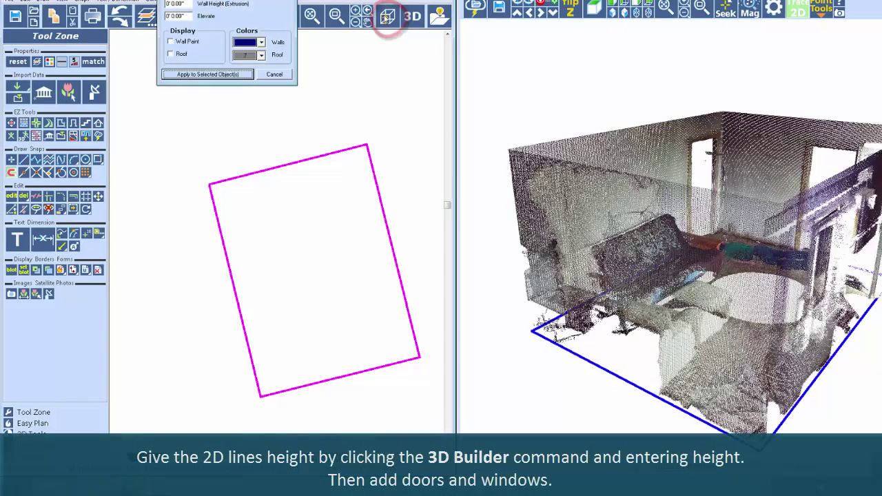
{"action": "left_click", "coordinate": [204, 134]}
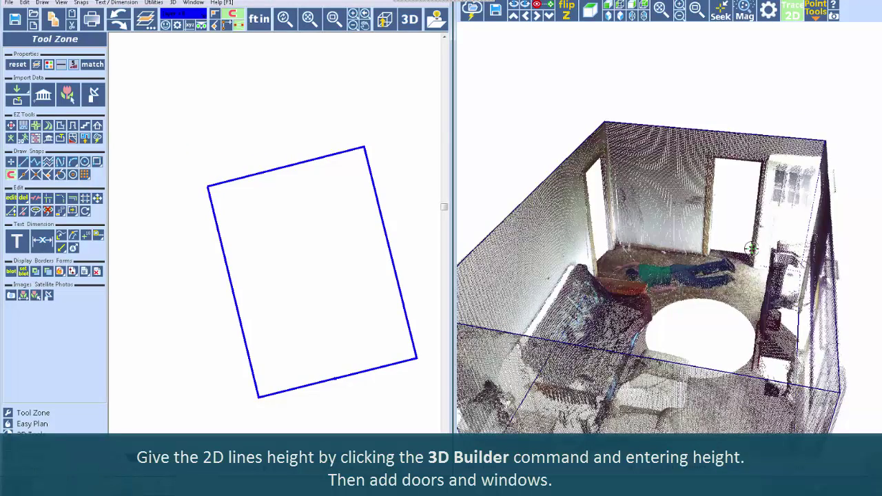
Step: Cut door openings into the bottom and right walls
{"action": "left_click", "coordinate": [73, 138]}
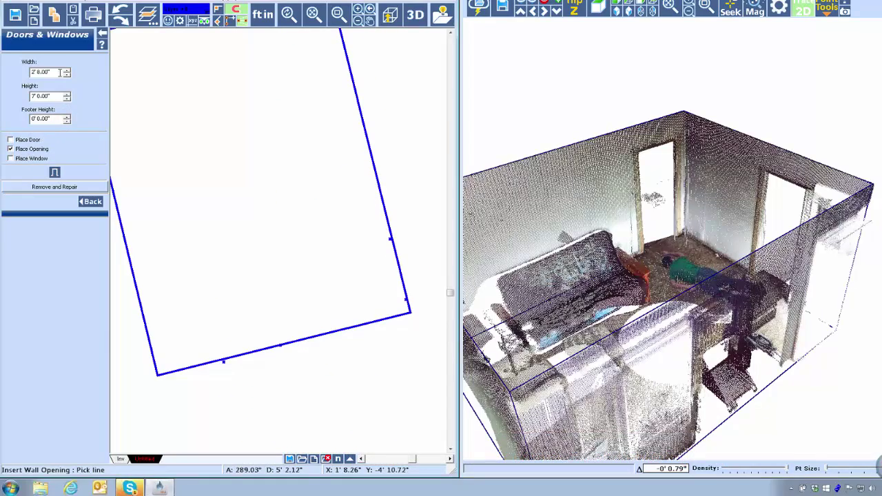
{"action": "left_click", "coordinate": [262, 354]}
{"action": "left_click", "coordinate": [390, 240]}
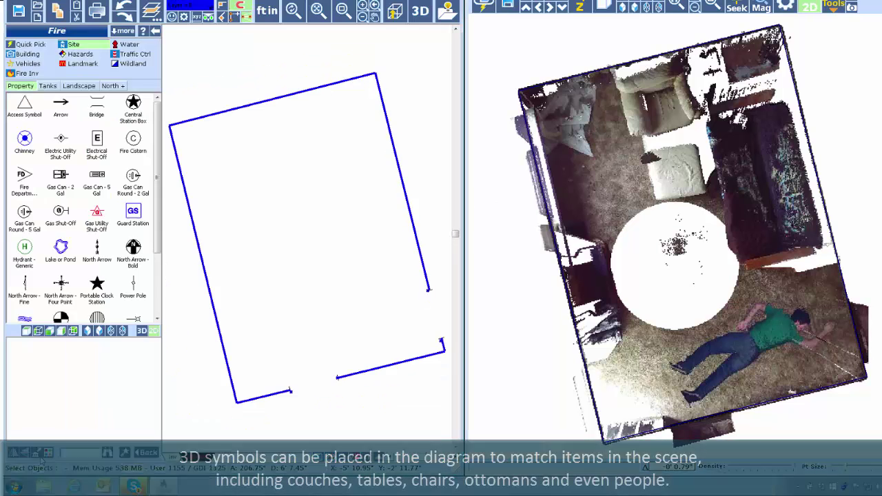
Step: Place an upright recliner chair symbol in the room's upper left
{"action": "left_click", "coordinate": [56, 31]}
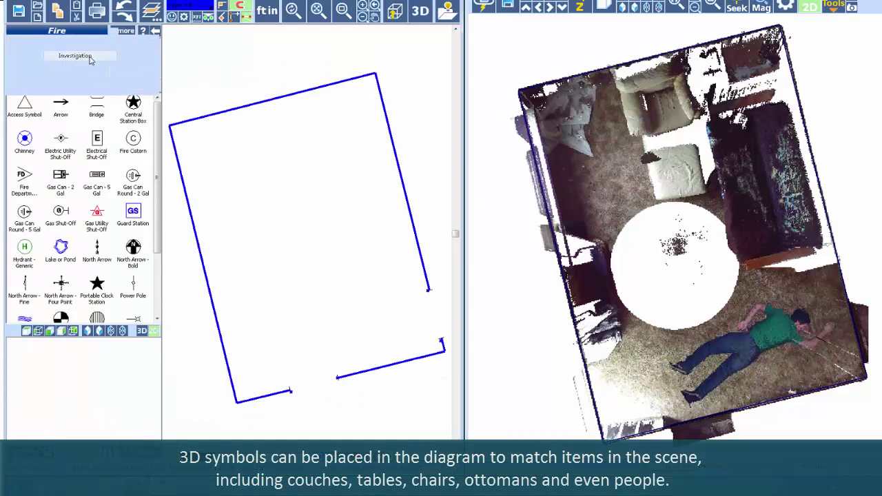
{"action": "left_click", "coordinate": [69, 55]}
{"action": "left_click", "coordinate": [45, 66]}
{"action": "left_click_drag", "start_coordinate": [133, 145], "coordinate": [266, 141]}
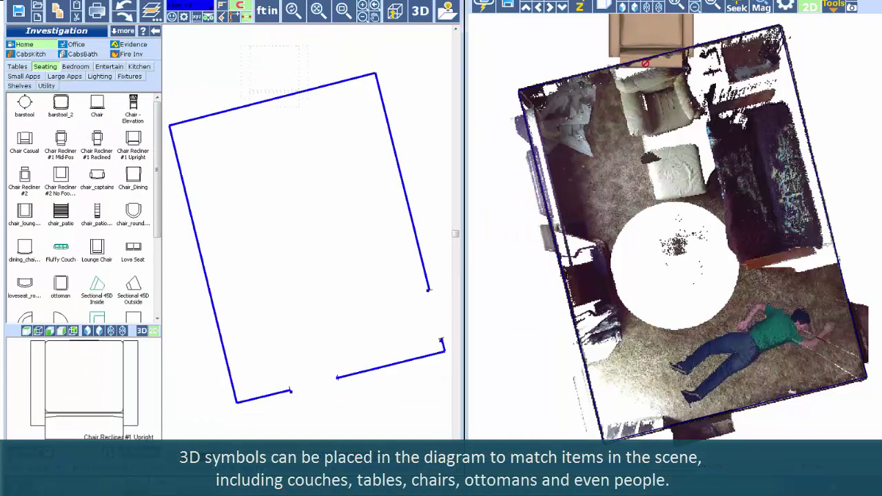
{"action": "left_click", "coordinate": [285, 119]}
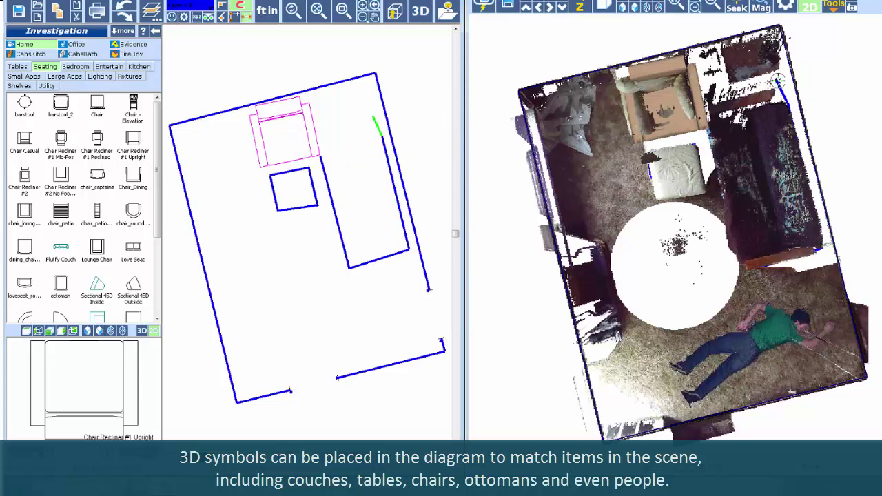
Step: Place the sofa_7ft symbol over the traced sofa outline
{"action": "scroll", "coordinate": [90, 206], "scroll_direction": "down", "scroll_amount": 3}
{"action": "left_click", "coordinate": [96, 282]}
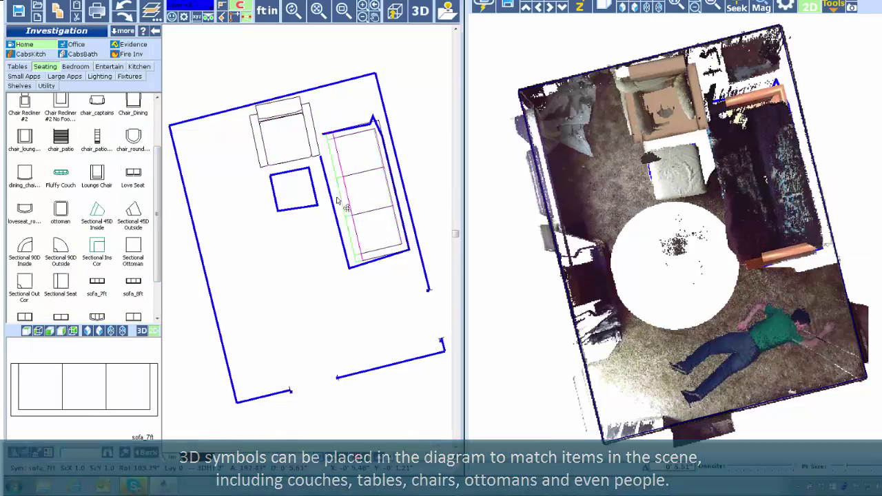
{"action": "left_click", "coordinate": [376, 131]}
{"action": "key", "text": "Escape"}
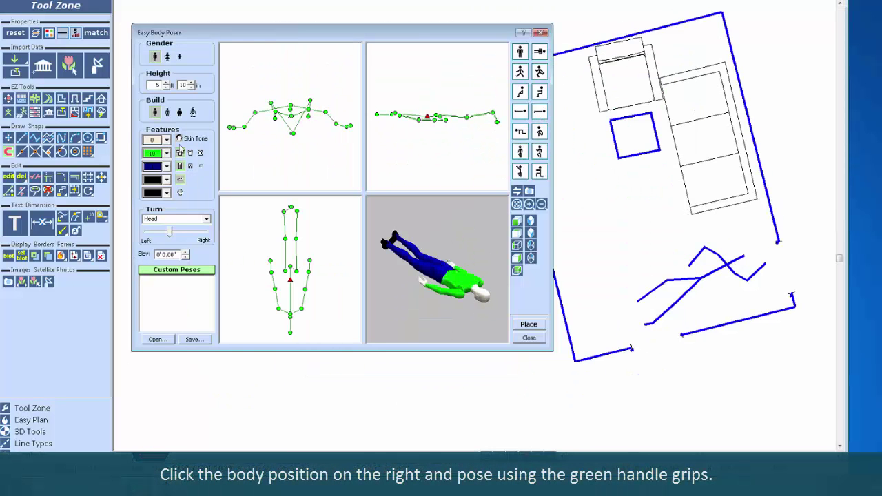
Step: Darken the figure's shirt, pose its limbs and legs, and update the plan
{"action": "left_click", "coordinate": [191, 153]}
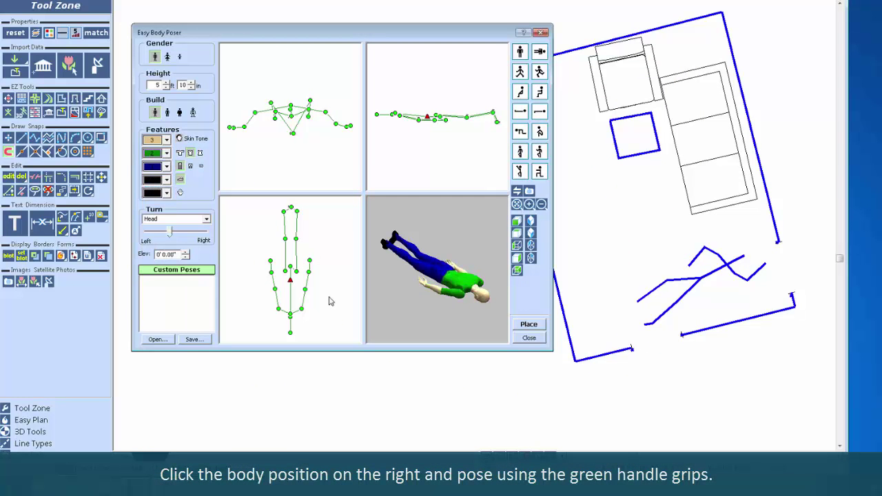
{"action": "left_click_drag", "start_coordinate": [273, 288], "coordinate": [355, 290]}
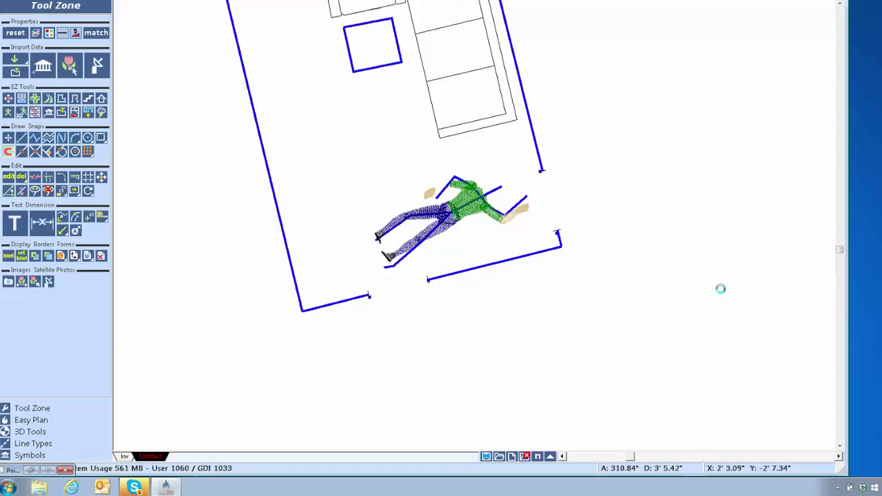
{"action": "left_click_drag", "start_coordinate": [569, 64], "coordinate": [390, 57]}
{"action": "left_click_drag", "start_coordinate": [227, 337], "coordinate": [234, 338]}
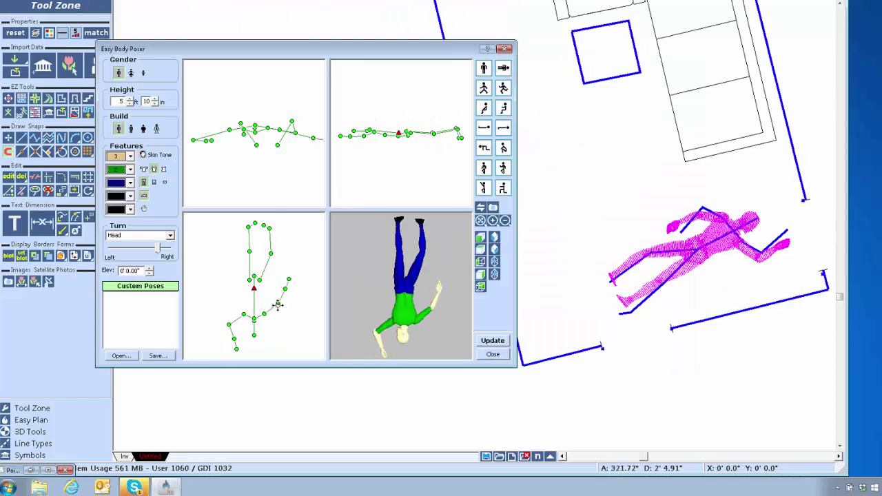
{"action": "left_click_drag", "start_coordinate": [278, 305], "coordinate": [275, 283]}
{"action": "left_click", "coordinate": [493, 354]}
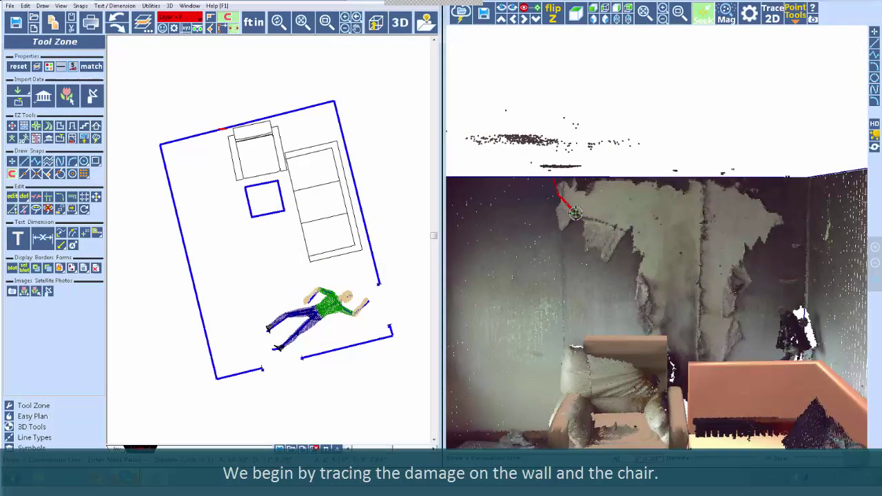
Step: Trace red damage lines down the wall and chair edge, then delete the chair symbol
{"action": "left_click", "coordinate": [582, 213]}
{"action": "left_click", "coordinate": [607, 224]}
{"action": "left_click", "coordinate": [628, 238]}
{"action": "left_click", "coordinate": [641, 274]}
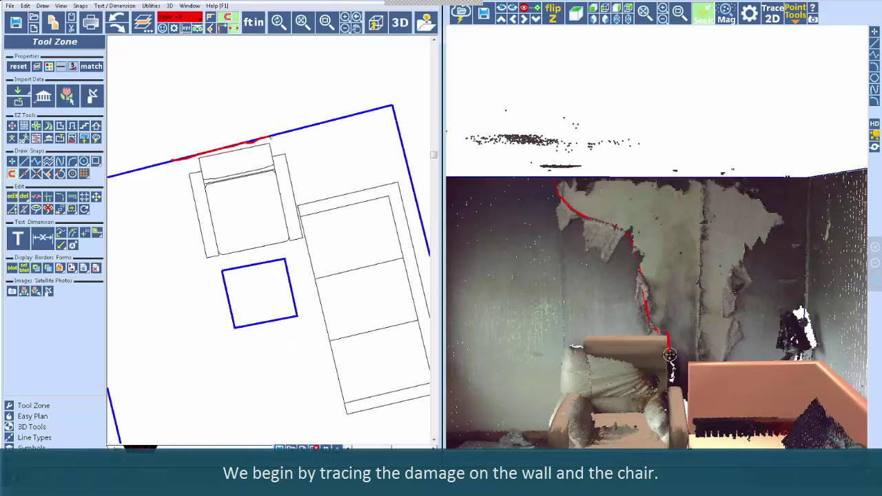
{"action": "left_click", "coordinate": [671, 379]}
{"action": "left_click", "coordinate": [688, 361]}
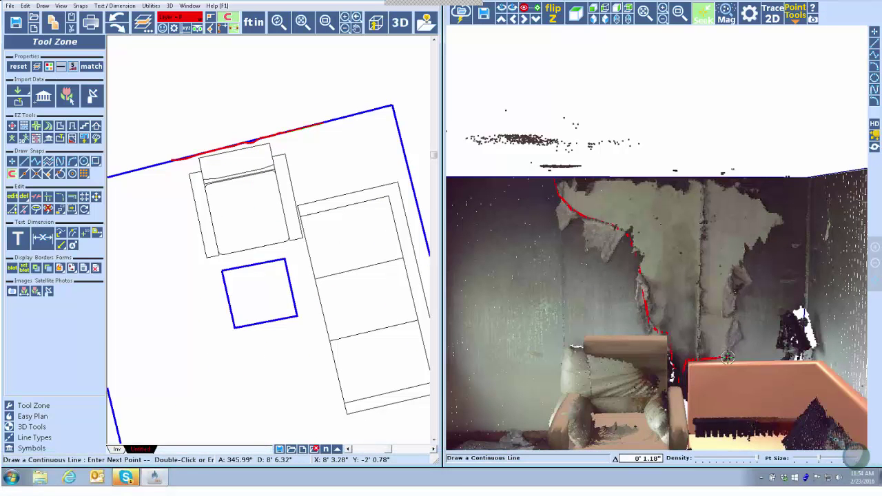
{"action": "left_click", "coordinate": [644, 354]}
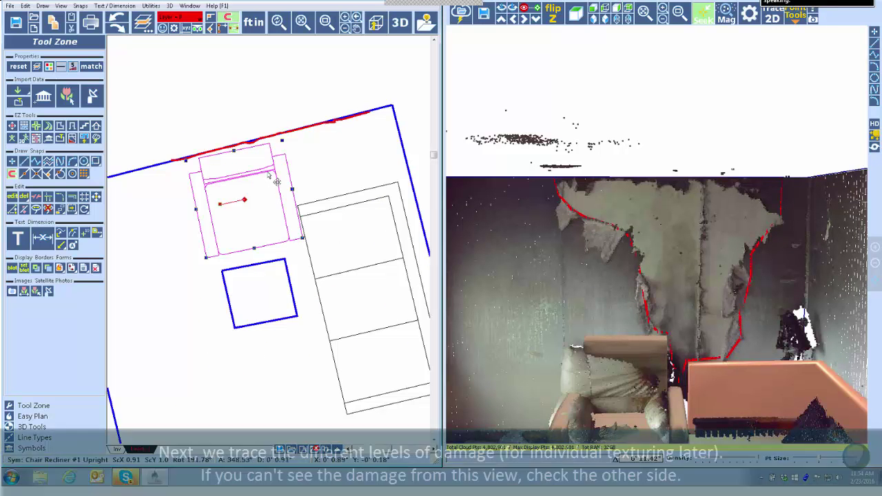
{"action": "key", "text": "Delete"}
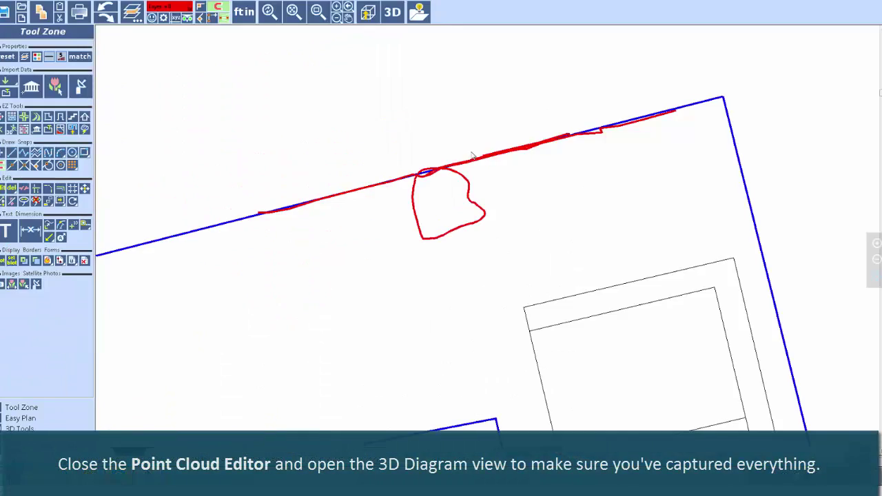
Step: Open the 3D view of the diagram
{"action": "scroll", "coordinate": [472, 156], "scroll_direction": "down", "scroll_amount": 5}
{"action": "scroll", "coordinate": [596, 241], "scroll_direction": "down", "scroll_amount": 2}
{"action": "scroll", "coordinate": [303, 166], "scroll_direction": "up", "scroll_amount": 1}
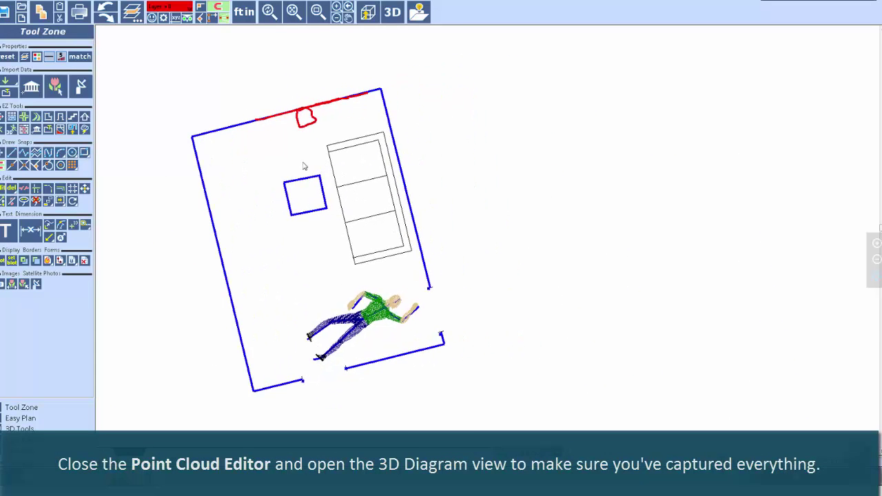
{"action": "left_click", "coordinate": [392, 12]}
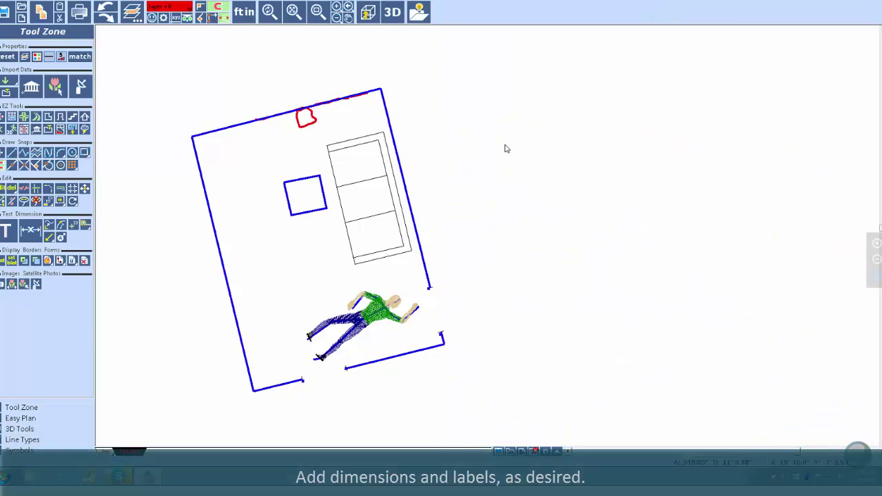
Step: Dimension the walls at 15' 0" and 11' 3" and add an arrowed Body label
{"action": "left_click", "coordinate": [32, 231]}
{"action": "left_click", "coordinate": [381, 358]}
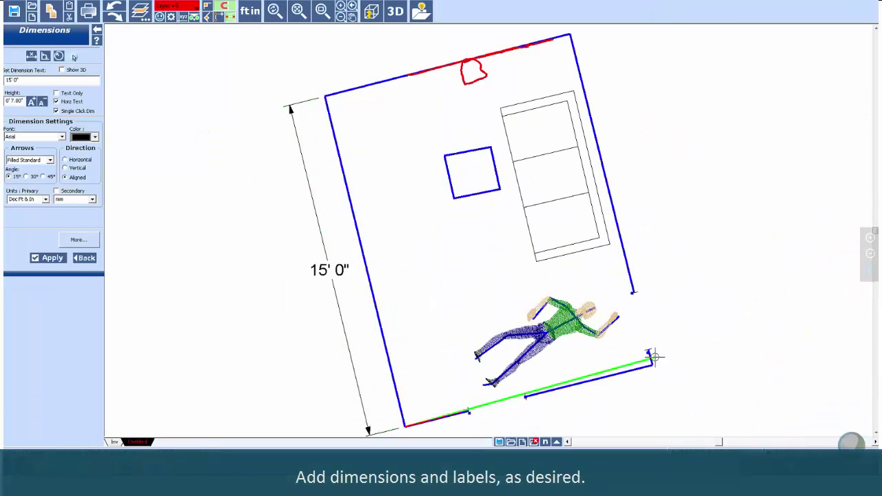
{"action": "left_click", "coordinate": [84, 258]}
{"action": "left_click", "coordinate": [12, 230]}
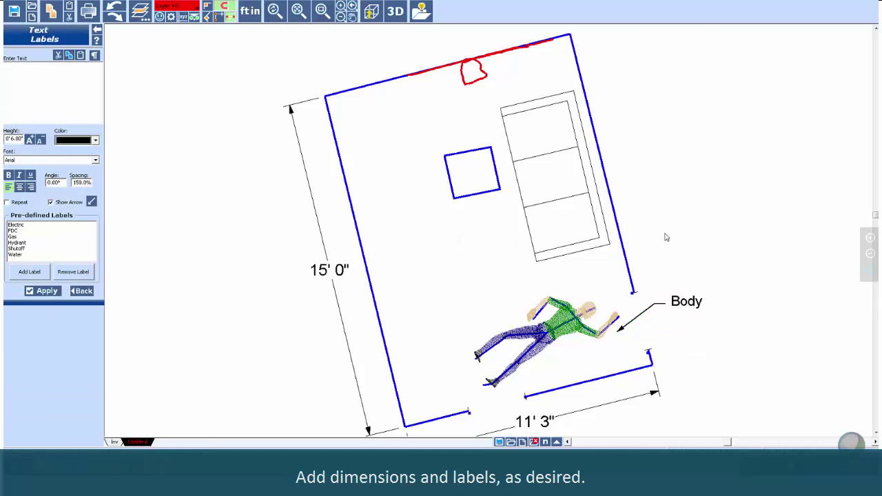
{"action": "left_click", "coordinate": [90, 292]}
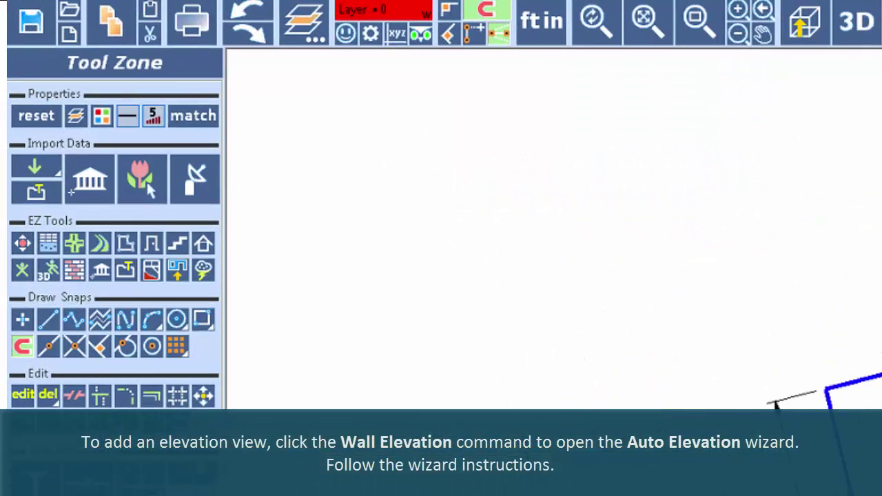
Step: Create an elevation of the top wall with its damage traces, placed above the plan
{"action": "left_click", "coordinate": [82, 124]}
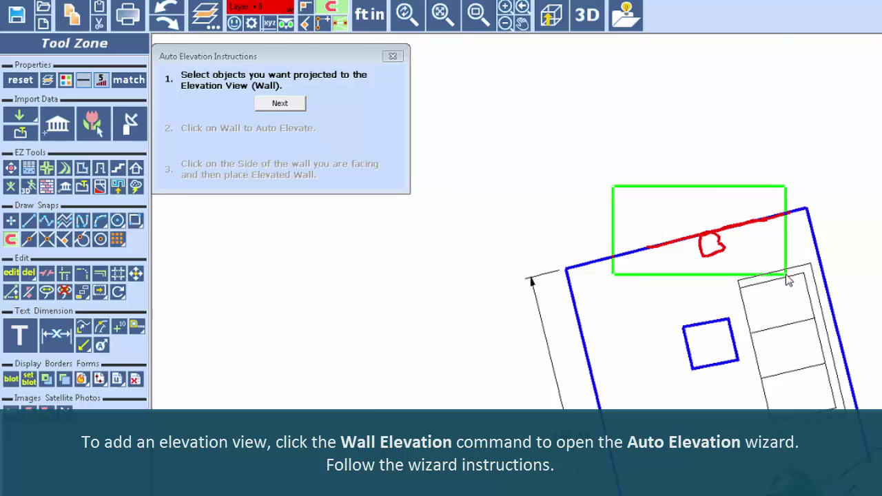
{"action": "left_click_drag", "start_coordinate": [789, 279], "coordinate": [787, 275]}
{"action": "left_click", "coordinate": [279, 103]}
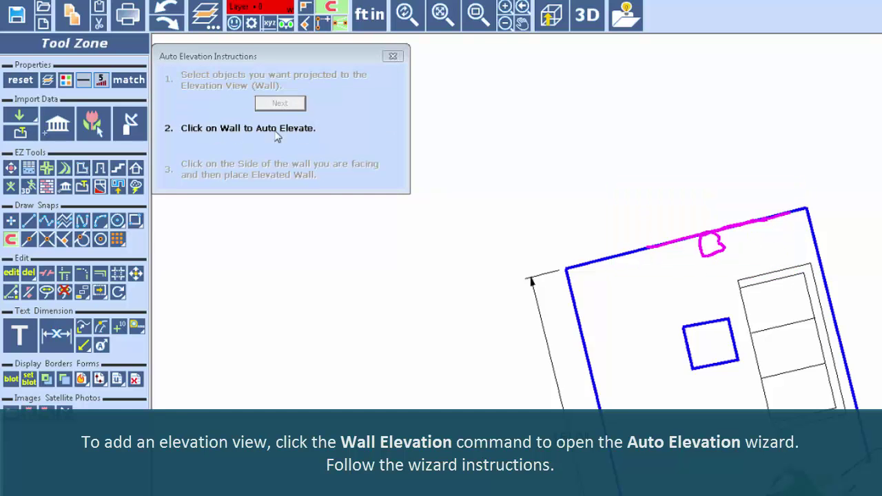
{"action": "left_click", "coordinate": [603, 257]}
{"action": "left_click", "coordinate": [629, 281]}
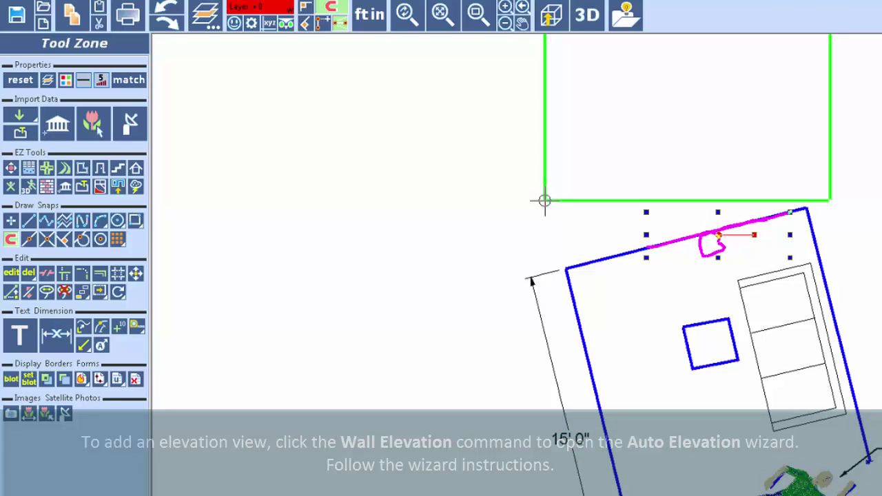
{"action": "left_click", "coordinate": [548, 199]}
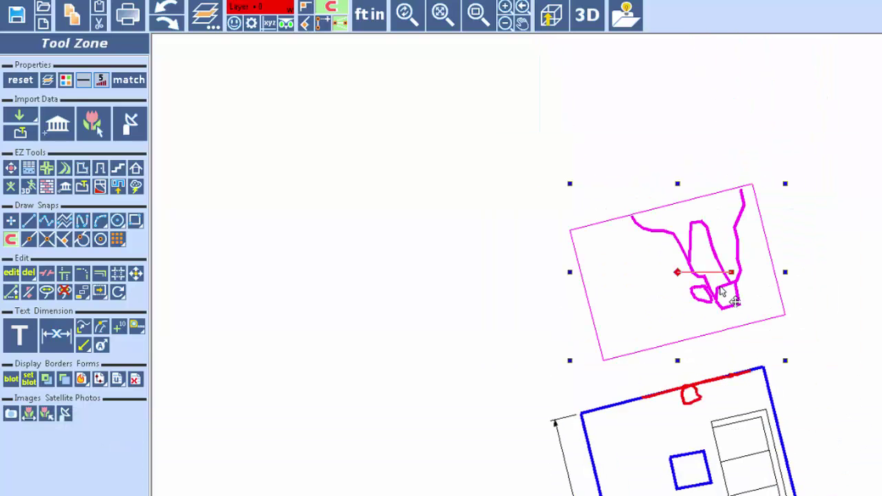
{"action": "left_click", "coordinate": [646, 296]}
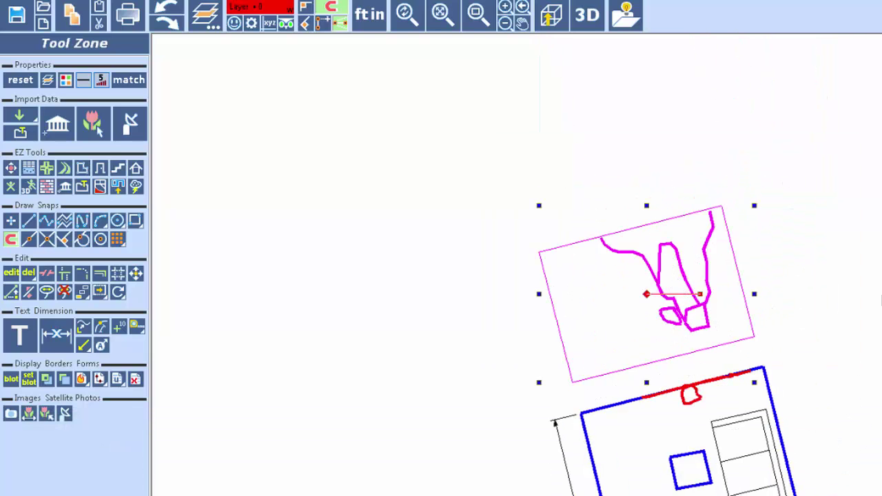
{"action": "scroll", "coordinate": [580, 223], "scroll_direction": "up", "scroll_amount": 1}
{"action": "scroll", "coordinate": [600, 315], "scroll_direction": "up", "scroll_amount": 1}
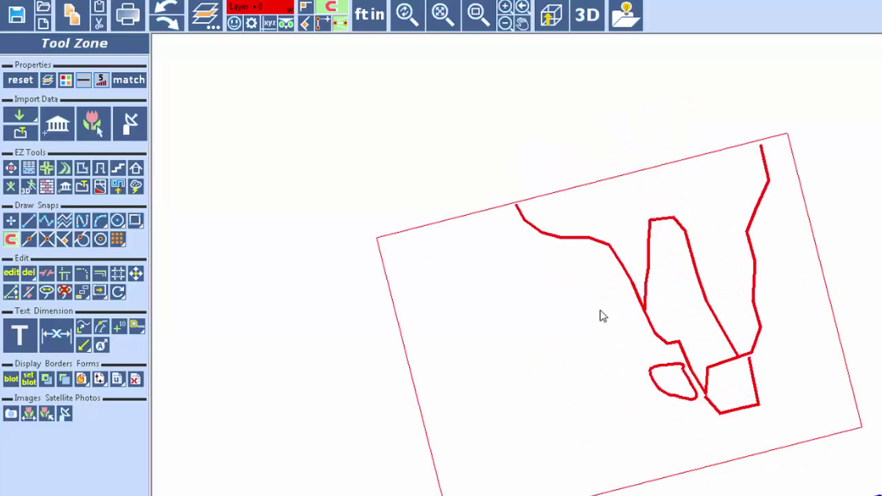
{"action": "scroll", "coordinate": [717, 296], "scroll_direction": "up", "scroll_amount": 1}
{"action": "scroll", "coordinate": [797, 300], "scroll_direction": "up", "scroll_amount": 1}
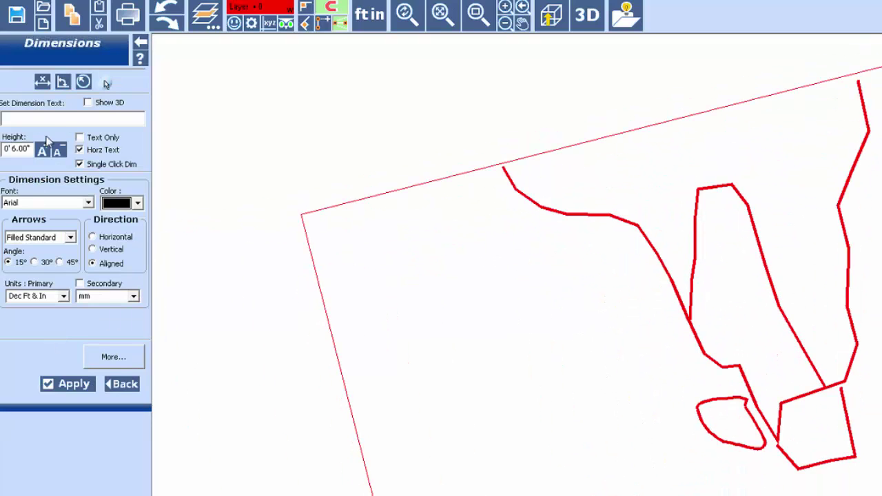
Step: Add arrowed Smoke Pattern and Char Pattern labels to the wall elevation
{"action": "type", "text": "Smoke"}
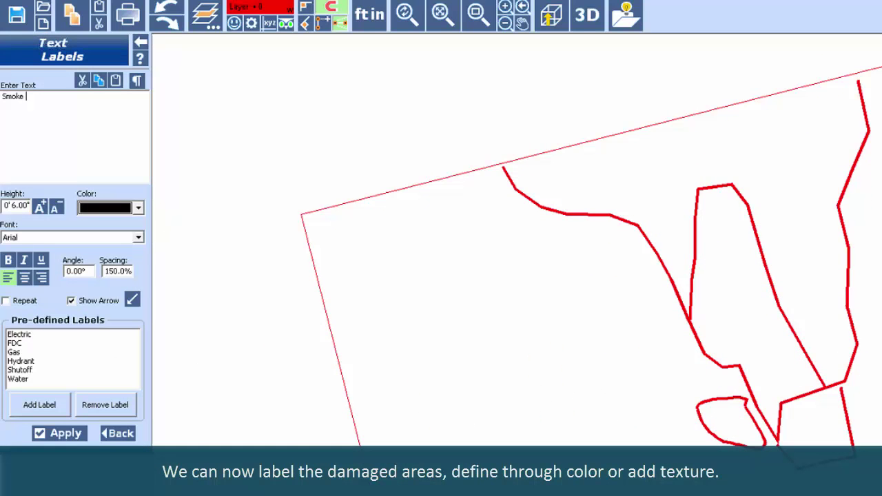
{"action": "type", "text": "n"}
{"action": "left_click", "coordinate": [546, 213]}
{"action": "left_click", "coordinate": [516, 310]}
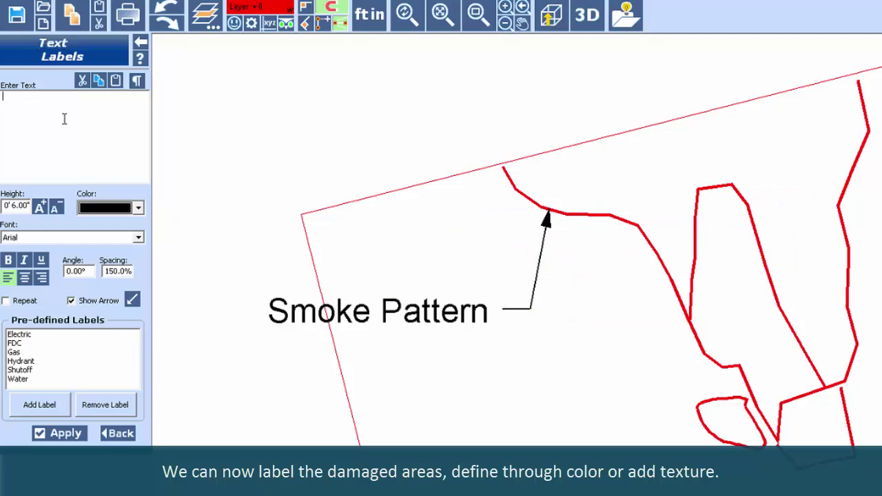
{"action": "left_click", "coordinate": [724, 317]}
{"action": "left_click", "coordinate": [586, 429]}
{"action": "type", "text": "H"}
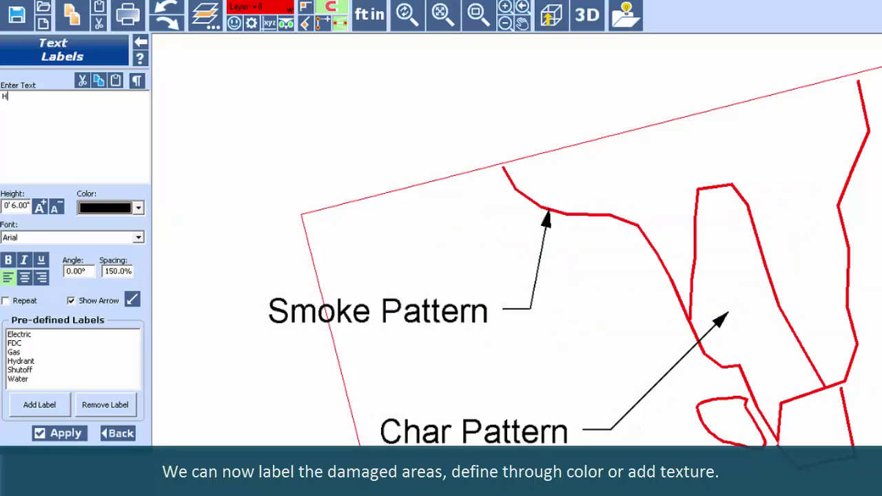
Step: Recolour the smoke outline grey and the small char loop black
{"action": "left_click", "coordinate": [716, 408]}
{"action": "left_click", "coordinate": [651, 261]}
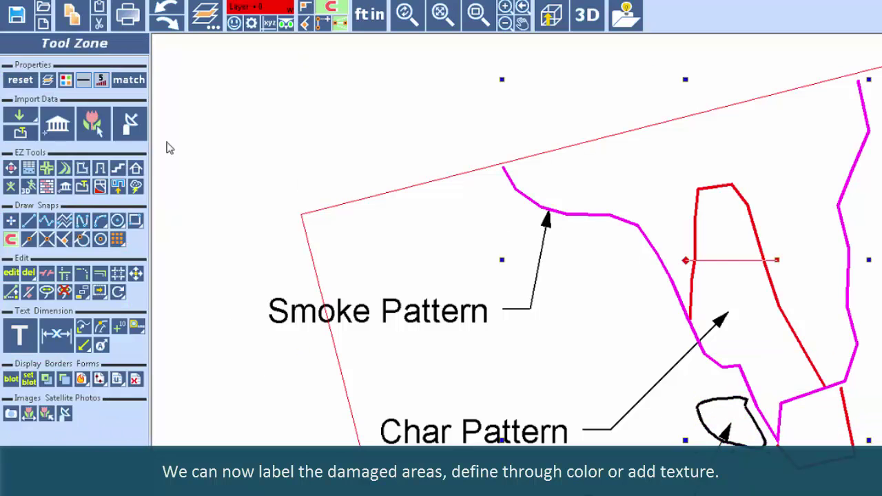
{"action": "left_click", "coordinate": [83, 81]}
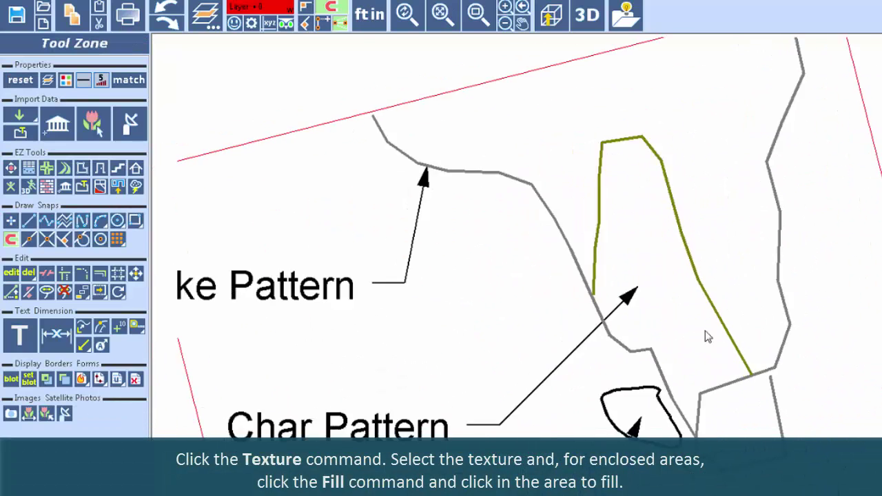
Step: Fill the small Heavy Char loop with the heavy char texture
{"action": "left_click", "coordinate": [46, 186]}
{"action": "left_click", "coordinate": [627, 431]}
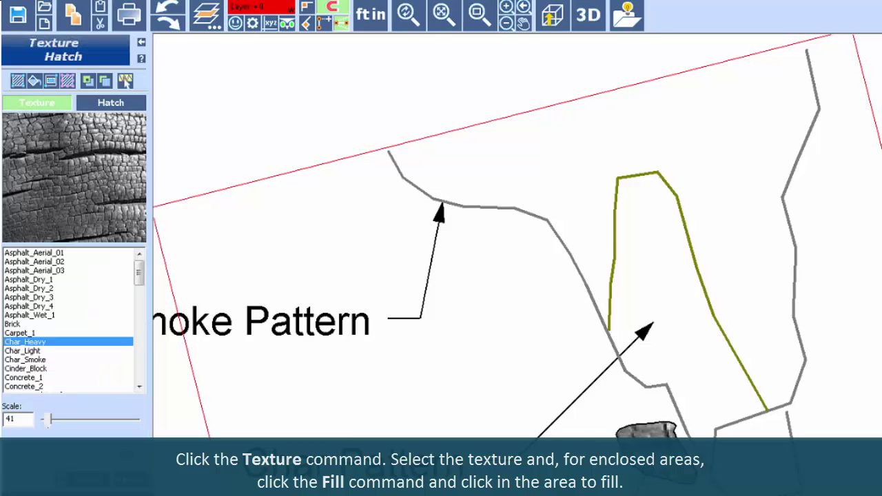
{"action": "left_click", "coordinate": [753, 372]}
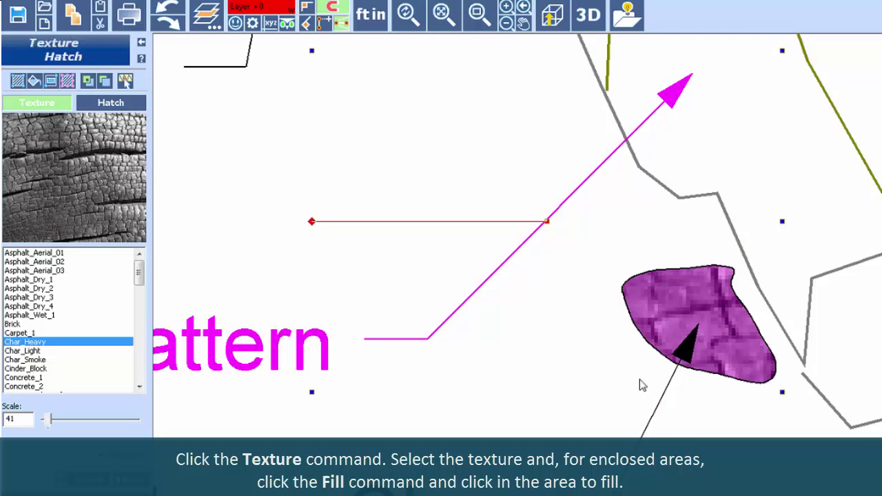
{"action": "left_click", "coordinate": [725, 340]}
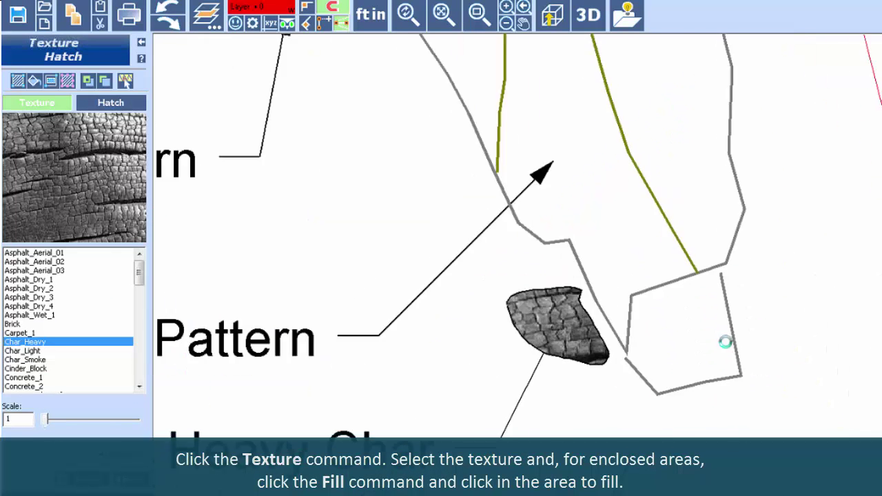
Step: Fill the char pattern area with Char_Light and begin tracing the smoke area with Char_Smoke
{"action": "left_click", "coordinate": [28, 350]}
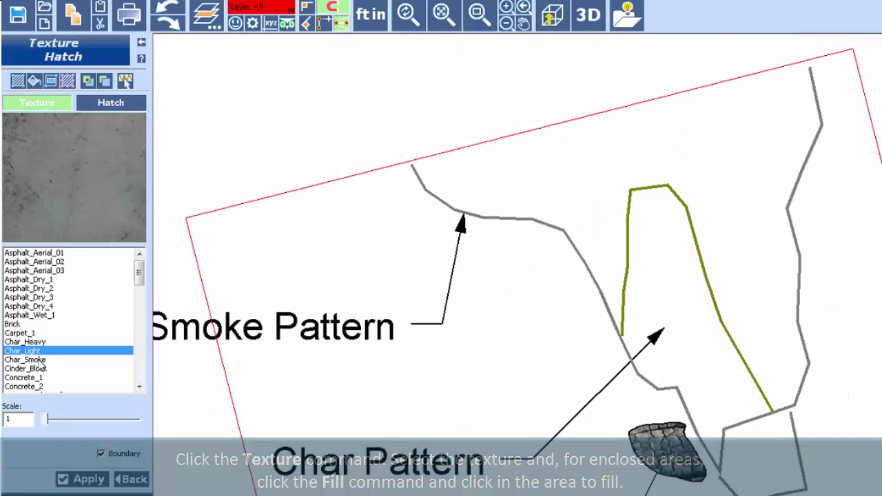
{"action": "left_click", "coordinate": [36, 81]}
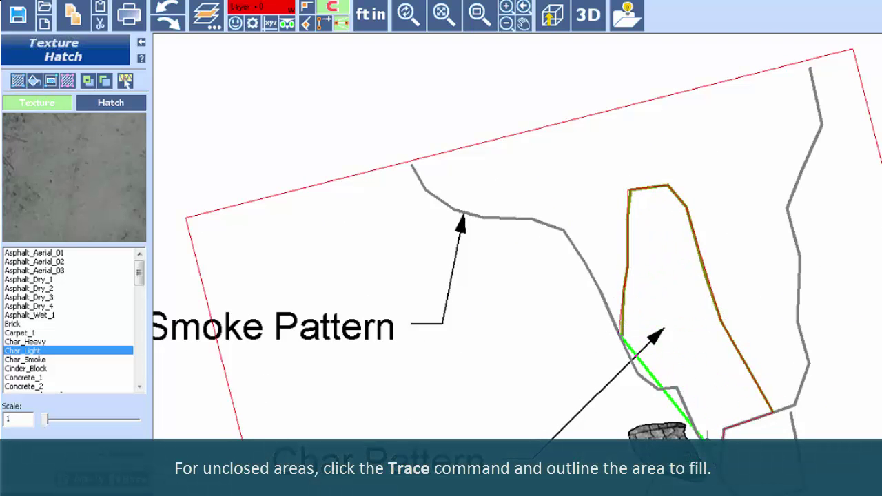
{"action": "left_click", "coordinate": [620, 334]}
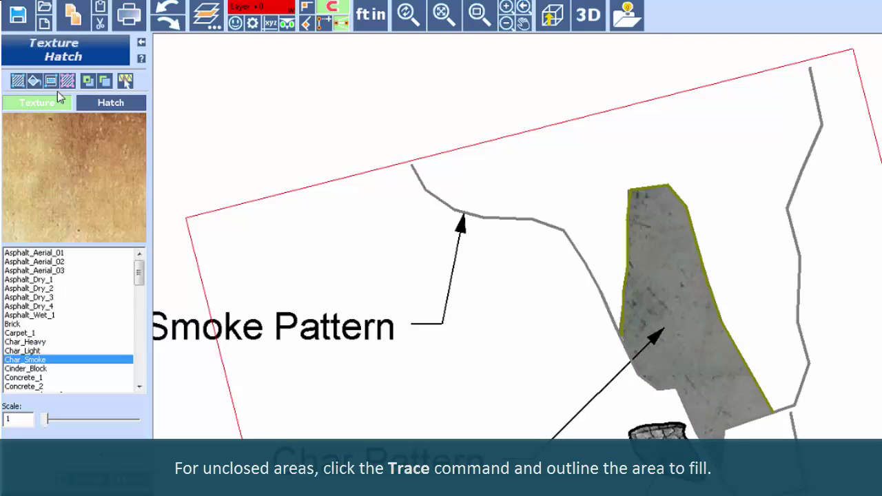
{"action": "left_click", "coordinate": [619, 334]}
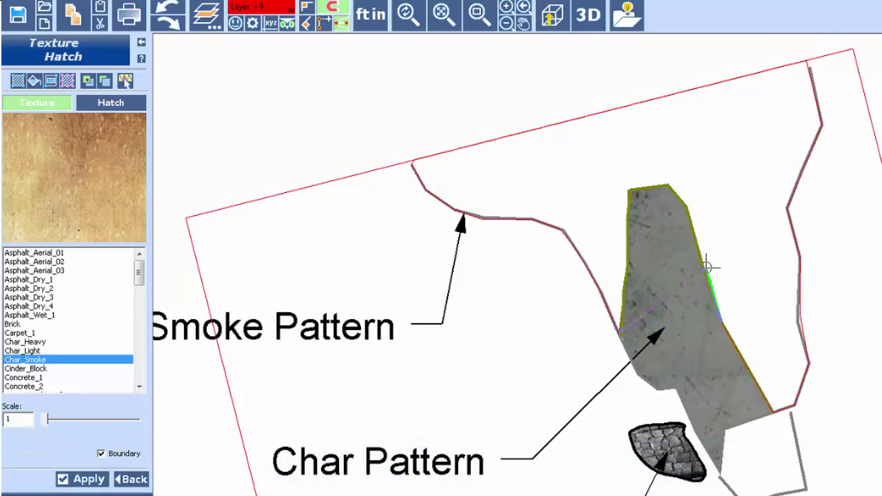
Step: Complete the tan smoke-area fill, then select the sofa for damage and colour it red
{"action": "left_click", "coordinate": [620, 332]}
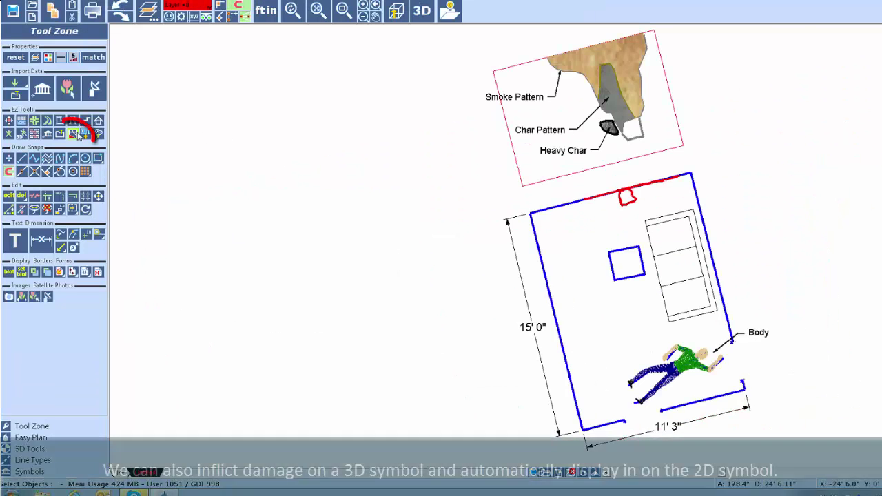
{"action": "left_click", "coordinate": [74, 134]}
{"action": "left_click_drag", "start_coordinate": [409, 53], "coordinate": [250, 48]}
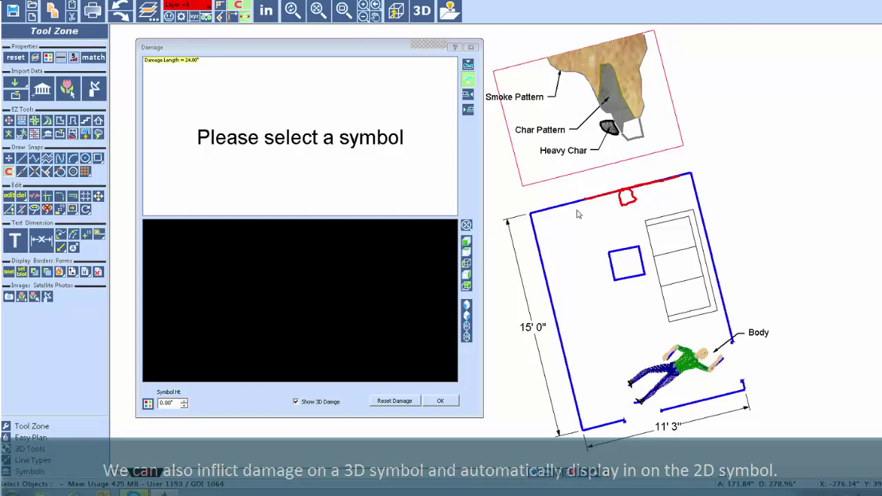
{"action": "left_click", "coordinate": [679, 220]}
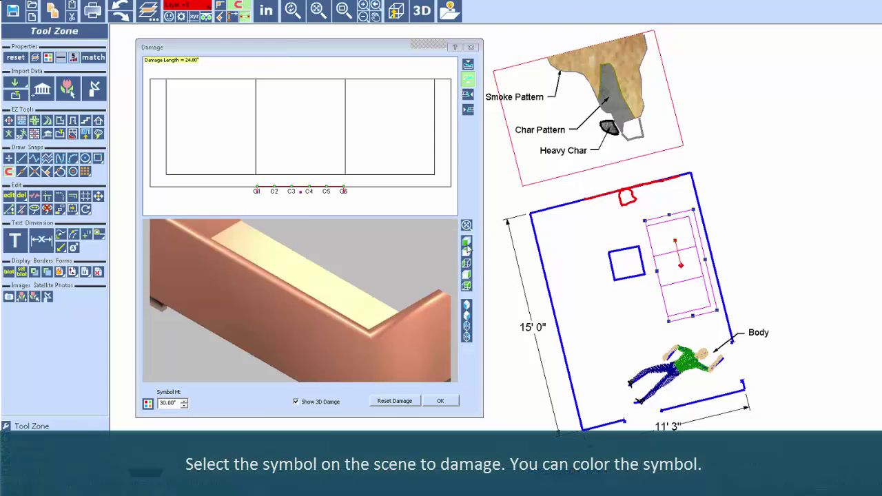
{"action": "left_click", "coordinate": [466, 253]}
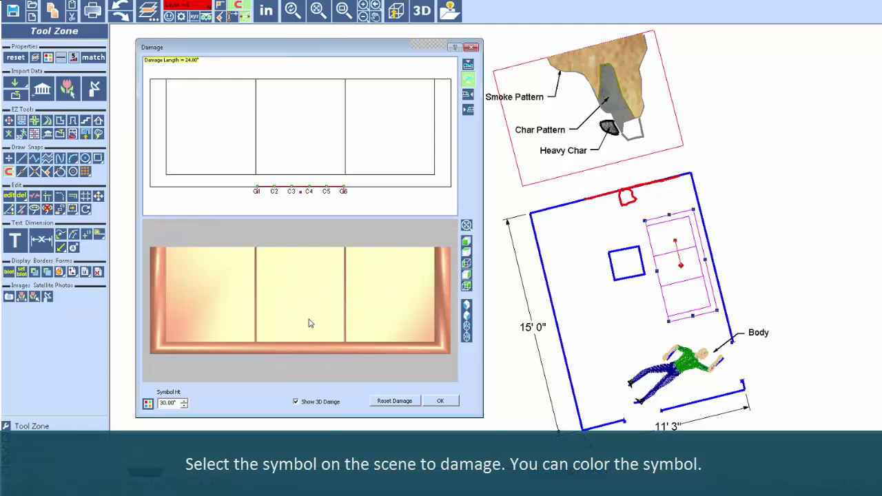
{"action": "left_click", "coordinate": [147, 403]}
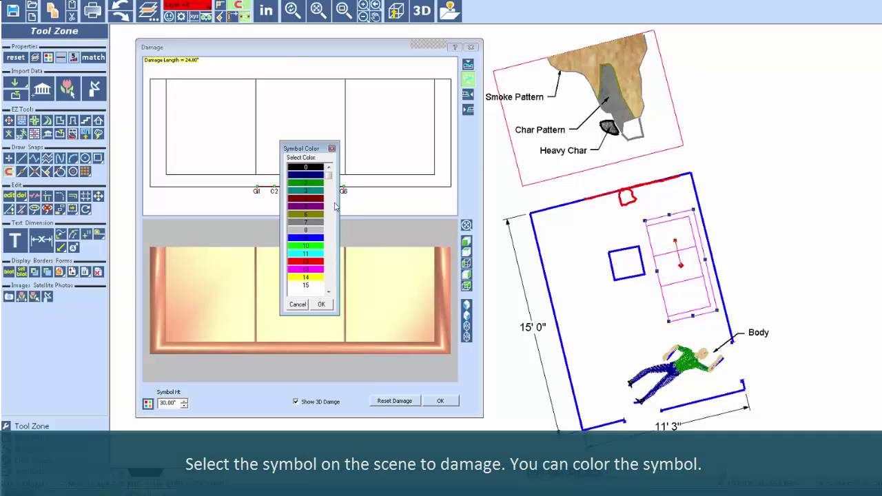
{"action": "double_click", "coordinate": [305, 261]}
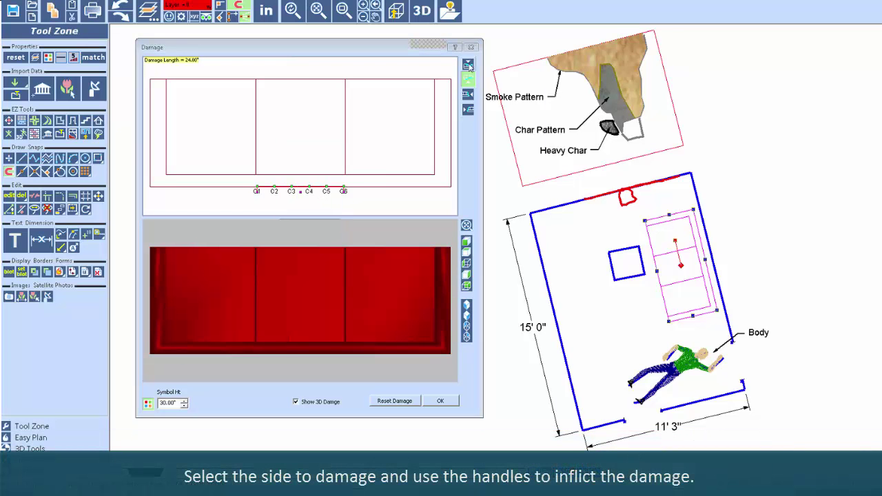
Step: Cut burn damage into the sofa's top-right end, adjust C2 depth, and accept
{"action": "left_click", "coordinate": [326, 194]}
{"action": "mouse_move", "coordinate": [423, 84]}
{"action": "left_mouse_down"}
{"action": "mouse_move", "coordinate": [447, 110]}
{"action": "mouse_move", "coordinate": [395, 102]}
{"action": "mouse_move", "coordinate": [335, 138]}
{"action": "left_mouse_up"}
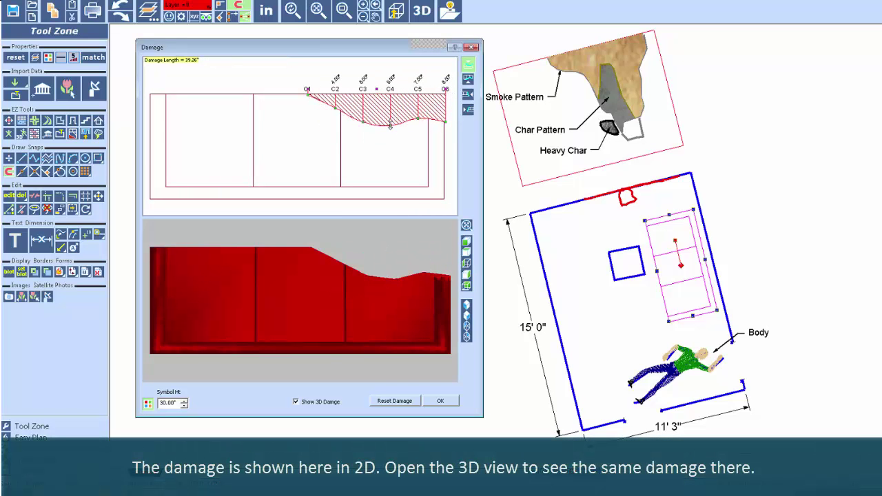
{"action": "left_click_drag", "start_coordinate": [336, 138], "coordinate": [365, 119]}
{"action": "left_click", "coordinate": [466, 316]}
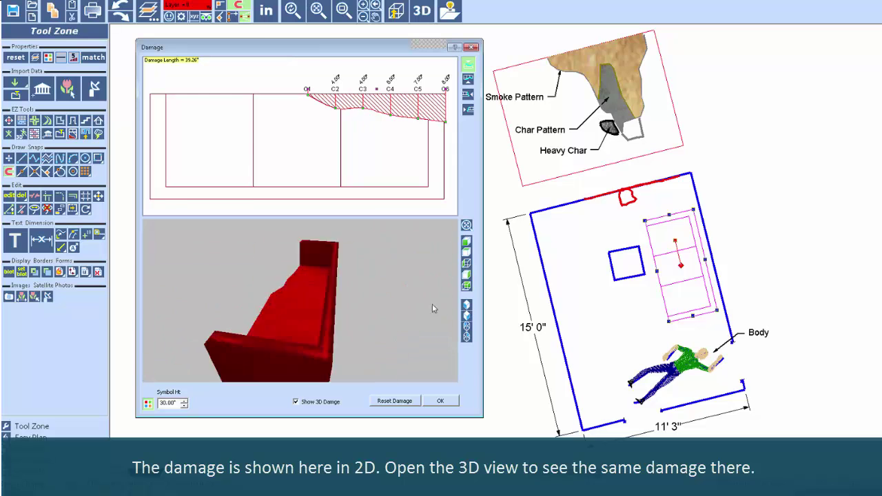
{"action": "left_click_drag", "start_coordinate": [432, 304], "coordinate": [349, 317]}
{"action": "left_click", "coordinate": [441, 401]}
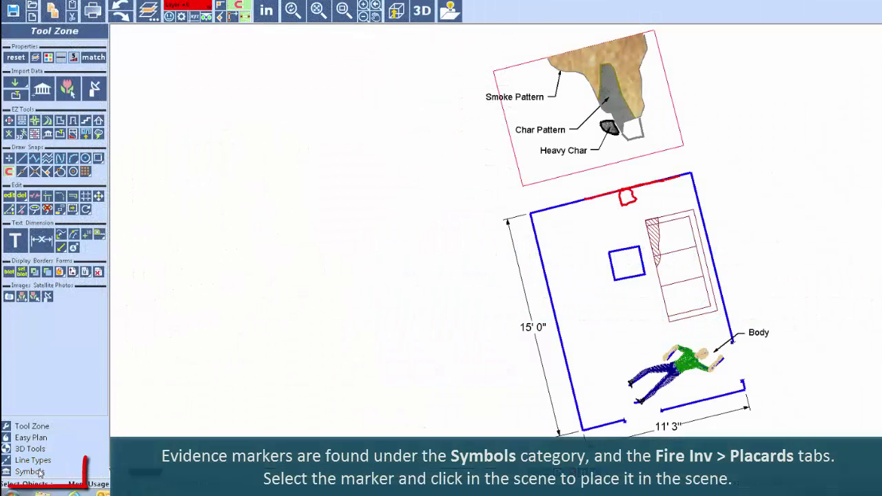
Step: Place evidence placards EV_01 and EV_02 beside the ottoman and the body
{"action": "left_click", "coordinate": [28, 471]}
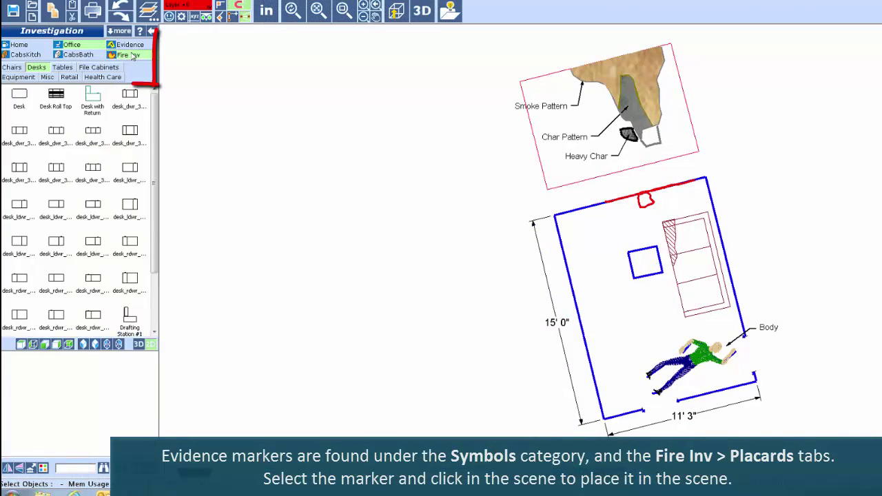
{"action": "left_click", "coordinate": [131, 55]}
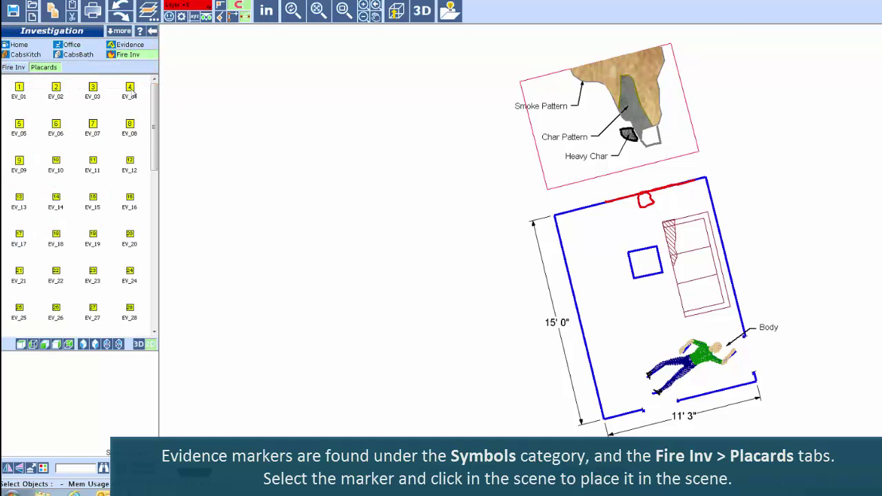
{"action": "left_click", "coordinate": [20, 89]}
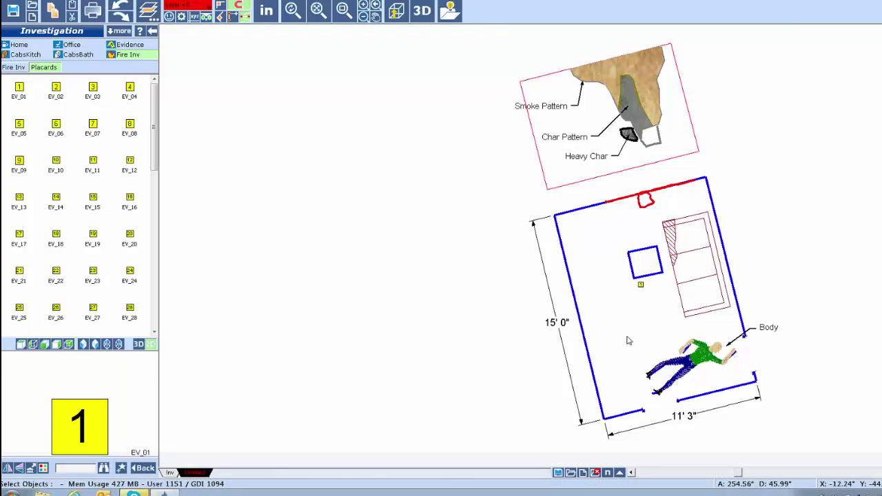
{"action": "left_click", "coordinate": [56, 92]}
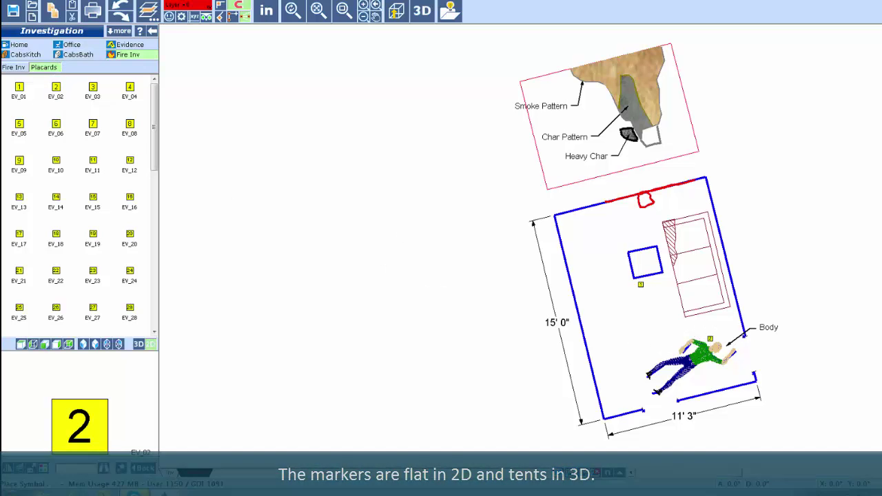
{"action": "scroll", "coordinate": [782, 273], "scroll_direction": "up", "scroll_amount": 2}
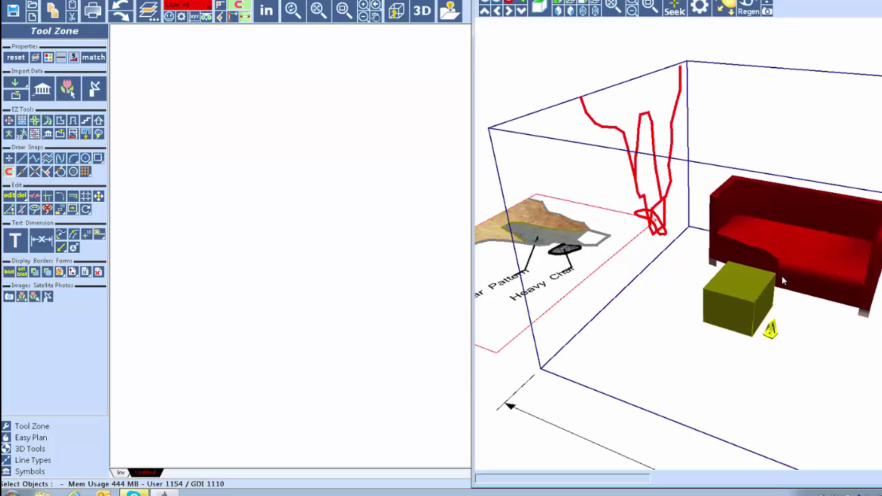
{"action": "scroll", "coordinate": [781, 275], "scroll_direction": "up", "scroll_amount": 2}
{"action": "scroll", "coordinate": [766, 269], "scroll_direction": "up", "scroll_amount": 2}
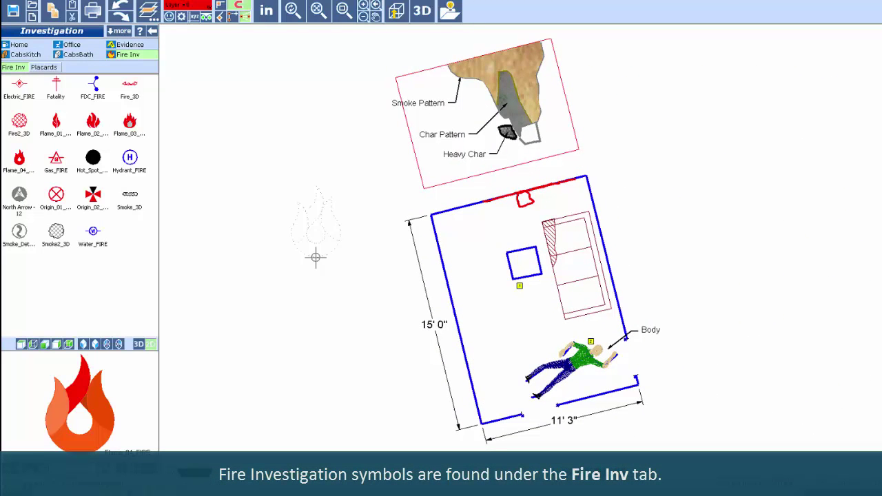
Step: Place a flame symbol beside the room with an arrow pointing to the wall
{"action": "left_click", "coordinate": [611, 177]}
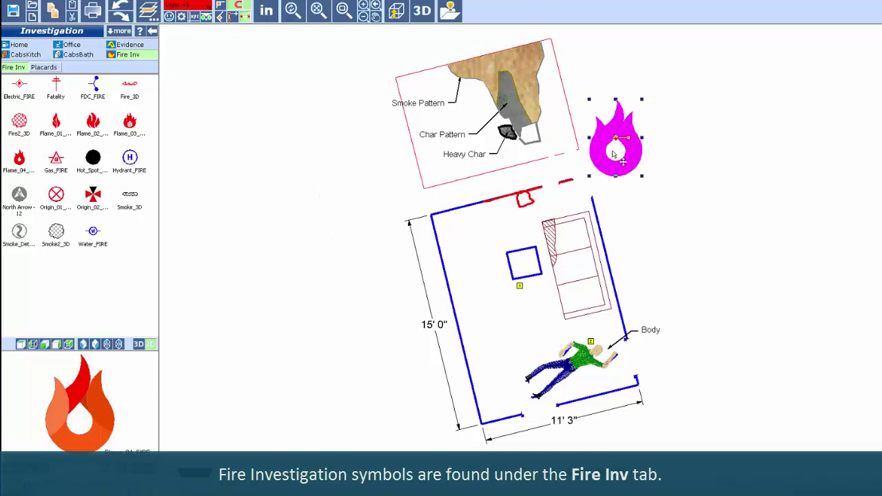
{"action": "left_click", "coordinate": [61, 247]}
{"action": "left_click", "coordinate": [89, 316]}
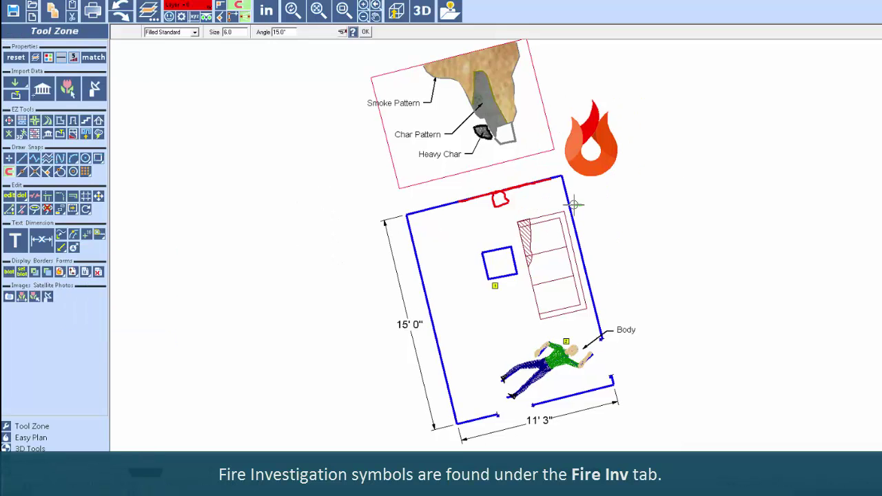
{"action": "left_click", "coordinate": [562, 170]}
Step: Add Origin_02 on the top wall, a North Arrow, and a Fatality cross on the body
{"action": "left_click", "coordinate": [93, 196]}
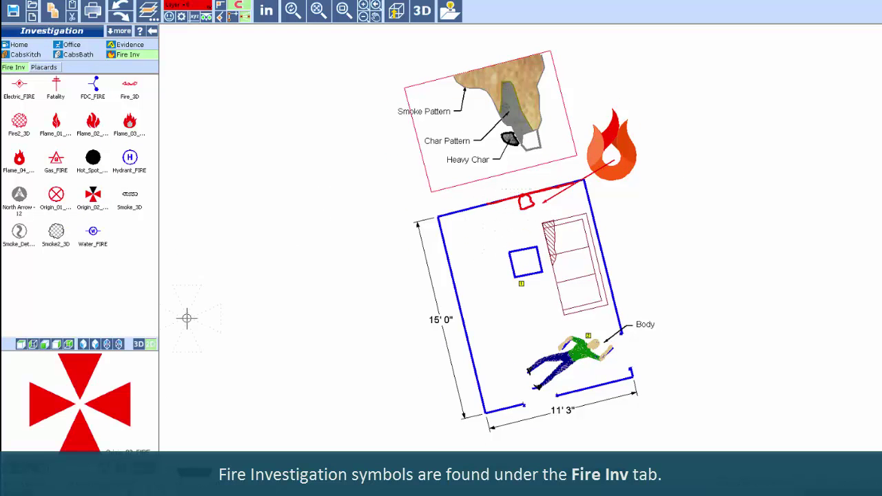
{"action": "left_click", "coordinate": [525, 200]}
{"action": "left_click", "coordinate": [18, 196]}
{"action": "left_click", "coordinate": [334, 160]}
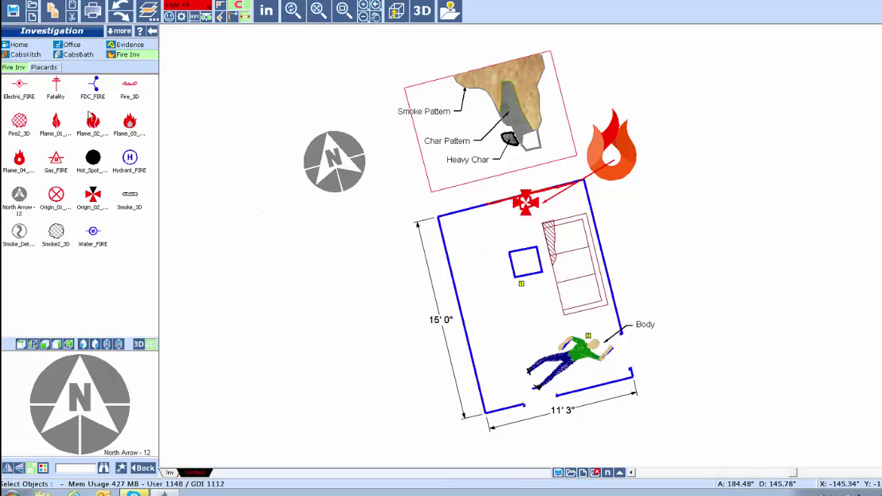
{"action": "left_click", "coordinate": [56, 87]}
{"action": "left_click", "coordinate": [584, 356]}
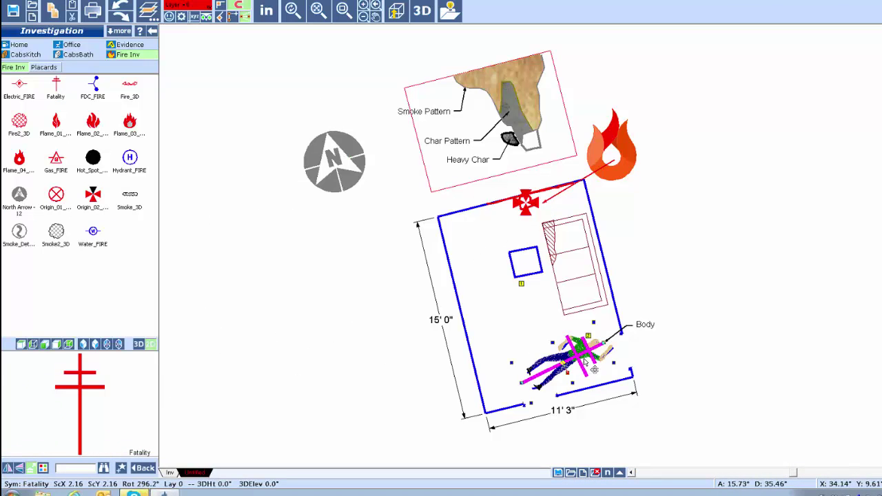
{"action": "left_click_drag", "start_coordinate": [593, 370], "coordinate": [596, 387]}
{"action": "left_click", "coordinate": [698, 359]}
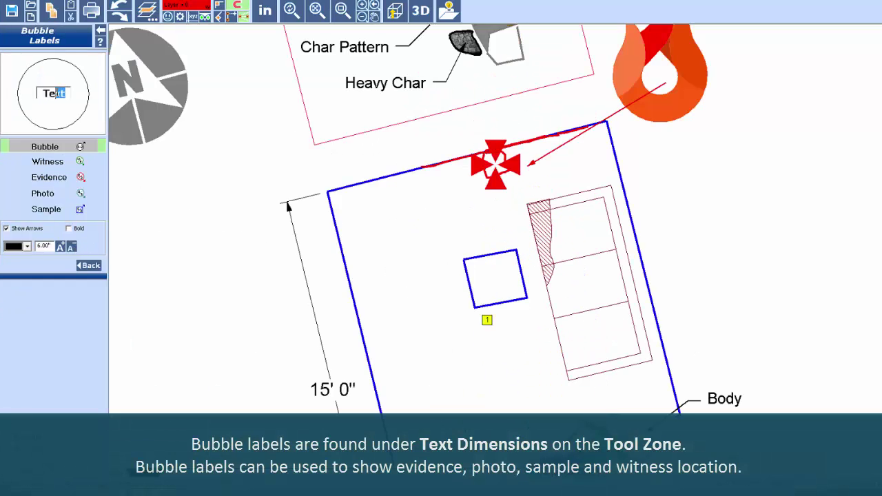
Step: Drag out bubble labels 1 and 2 with arrow leaders near the top-wall origin
{"action": "left_click_drag", "start_coordinate": [385, 199], "coordinate": [458, 179]}
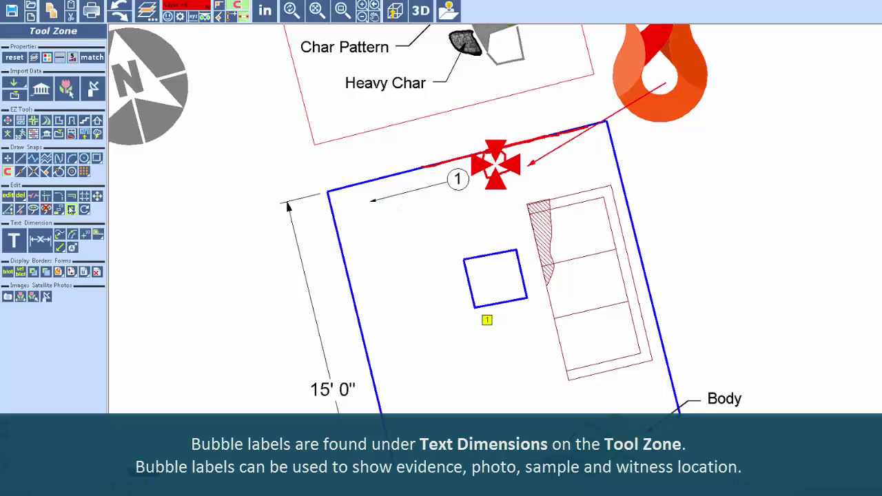
{"action": "left_click_drag", "start_coordinate": [578, 147], "coordinate": [534, 163]}
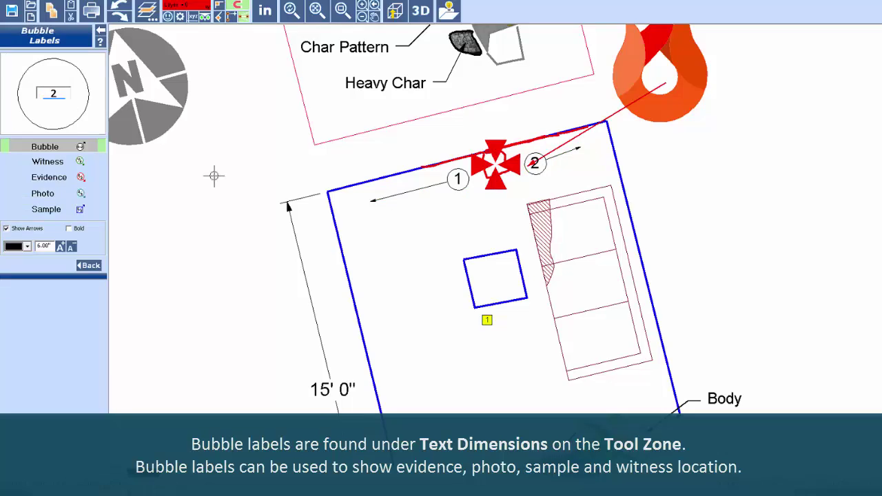